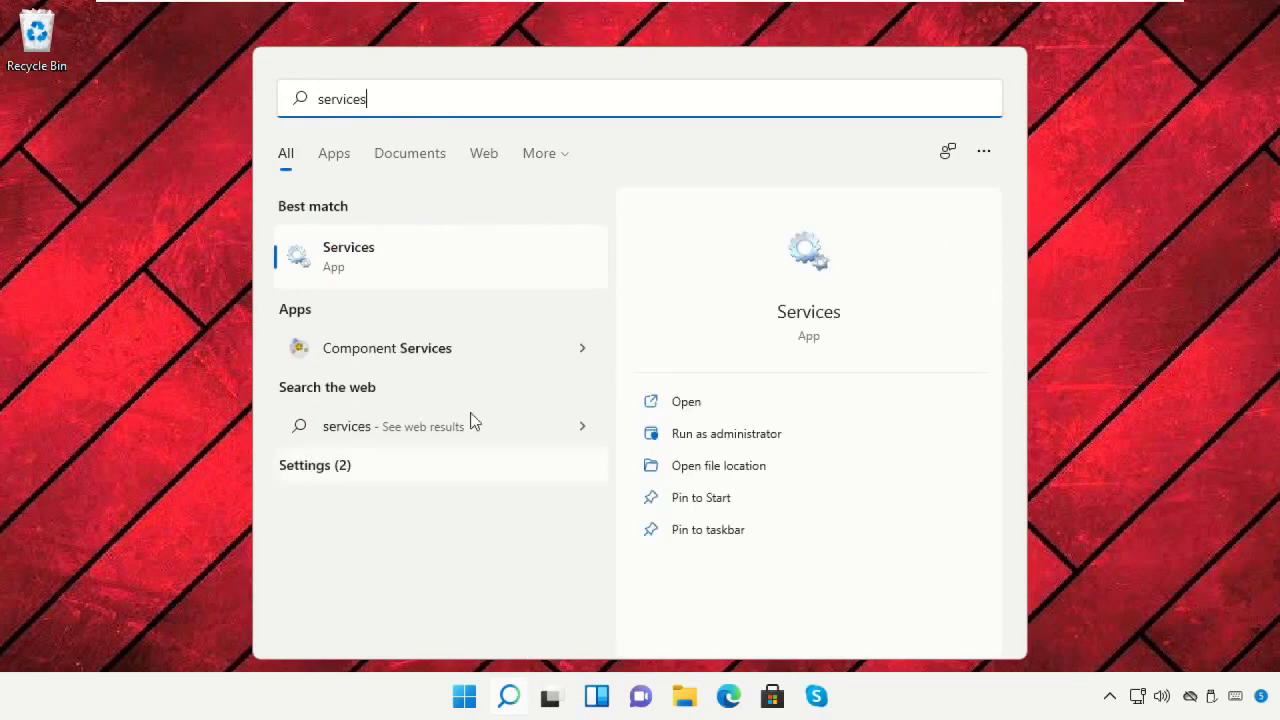
Step: Open the Services app and select the Performance Logs & Alerts service in the list
left_click(393, 270)
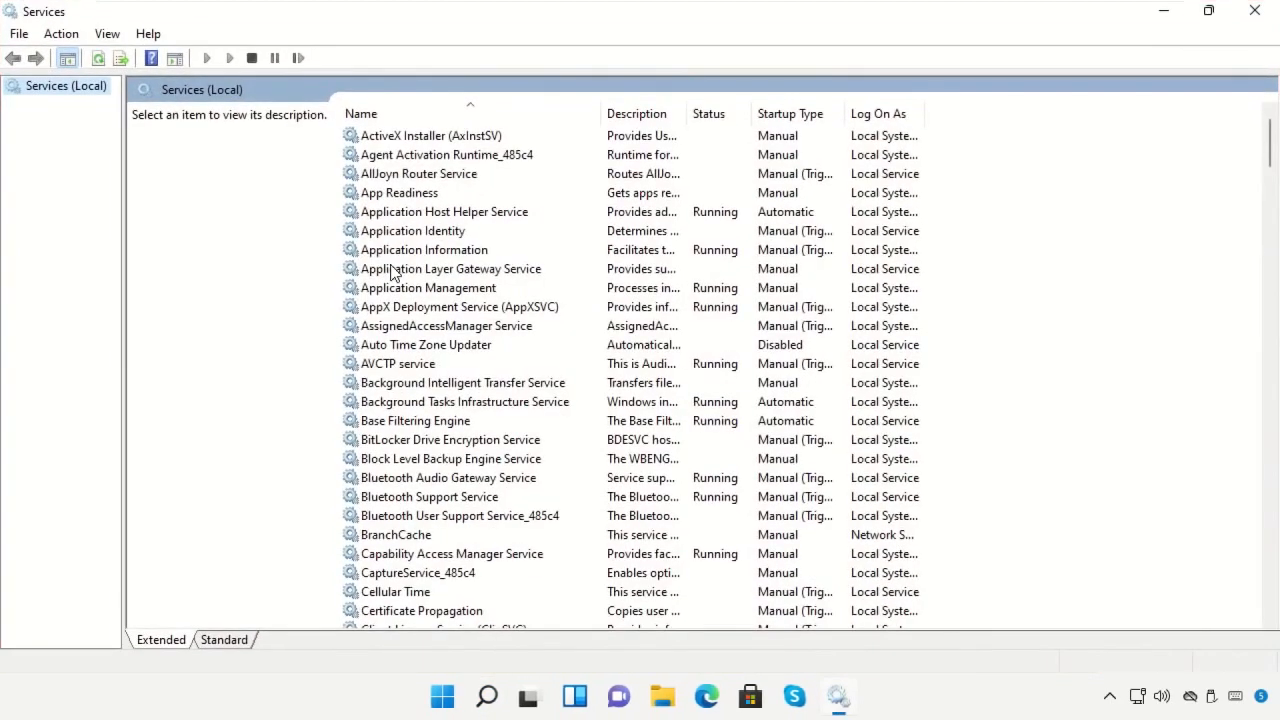
left_click(393, 270)
key("p")
scroll(393, 270, "down", 3)
left_click(1210, 13)
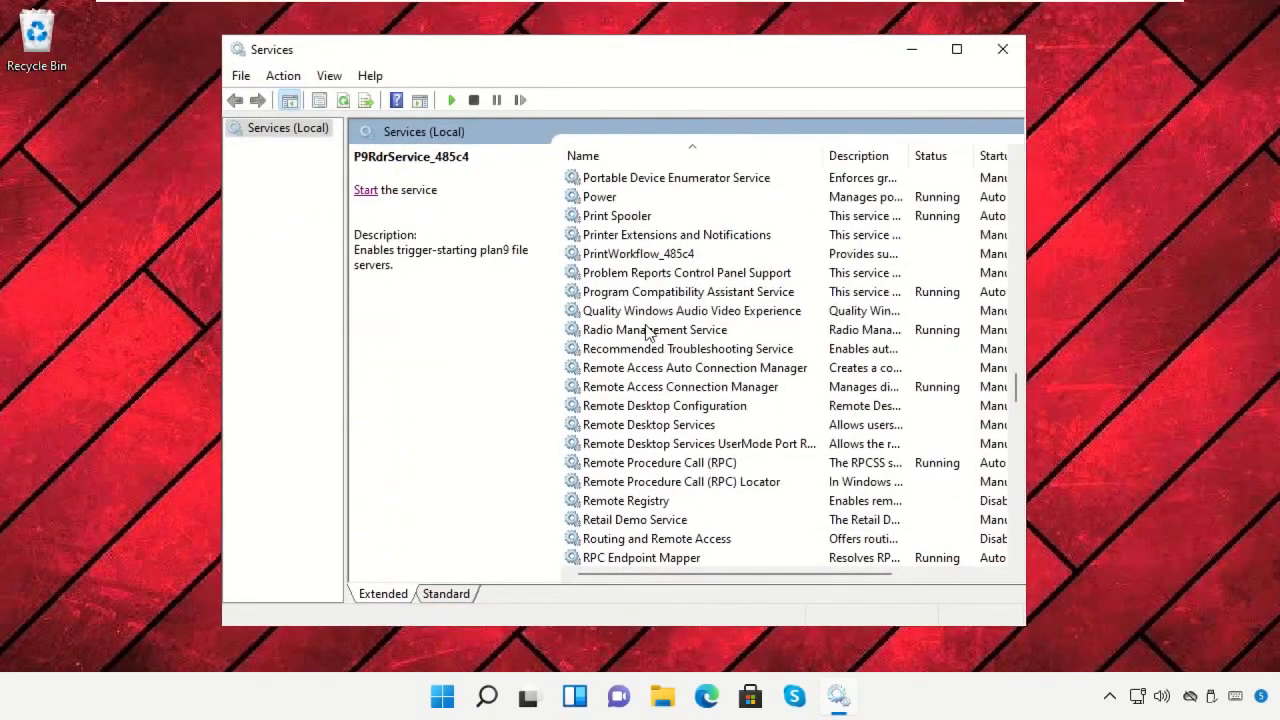
scroll(648, 334, "down", 7)
scroll(647, 330, "up", 11)
scroll(646, 335, "down", 7)
scroll(645, 343, "up", 2)
scroll(645, 343, "up", 4)
scroll(645, 343, "up", 2)
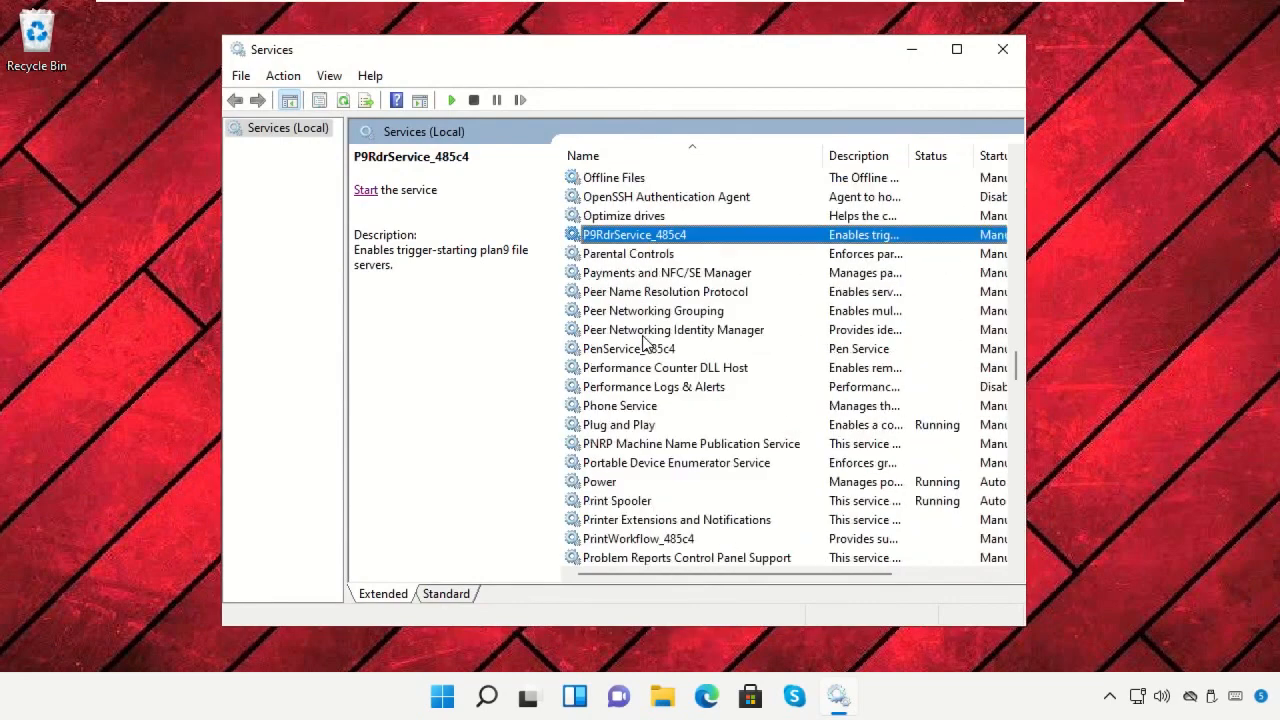
left_click(647, 389)
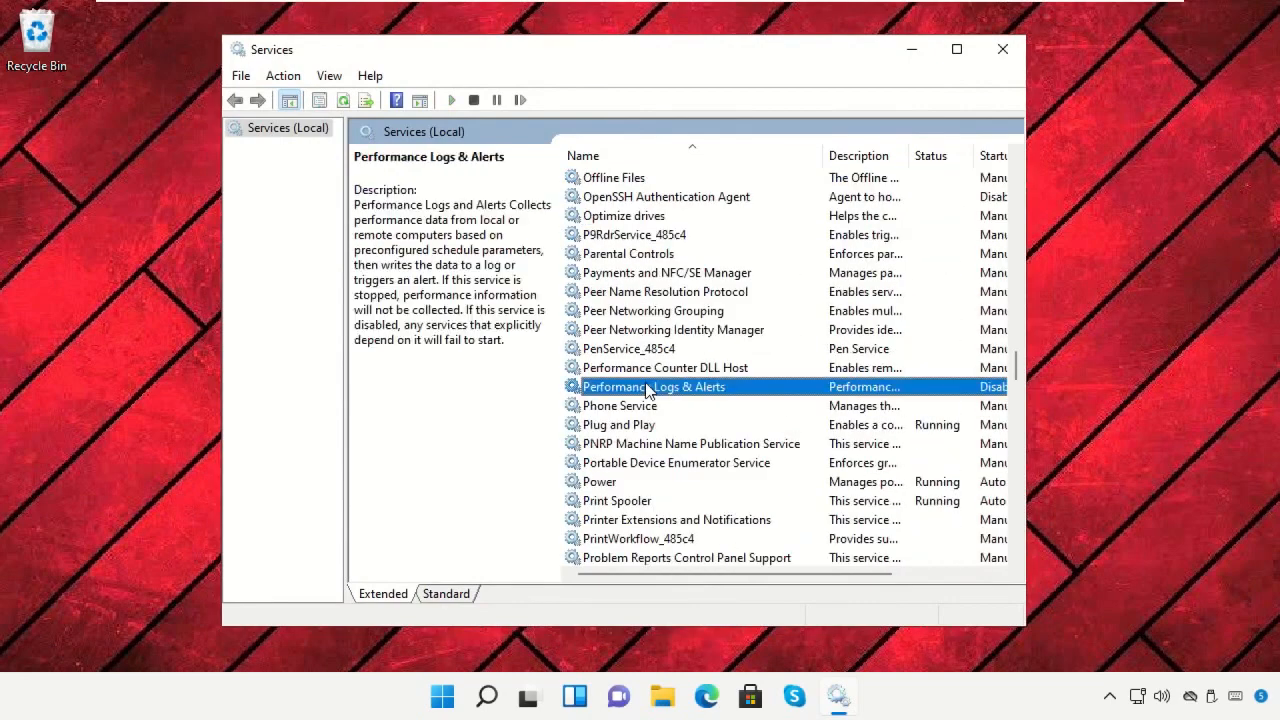
Step: Set the Performance Logs & Alerts service's startup type to Automatic and start the service
right_click(647, 392)
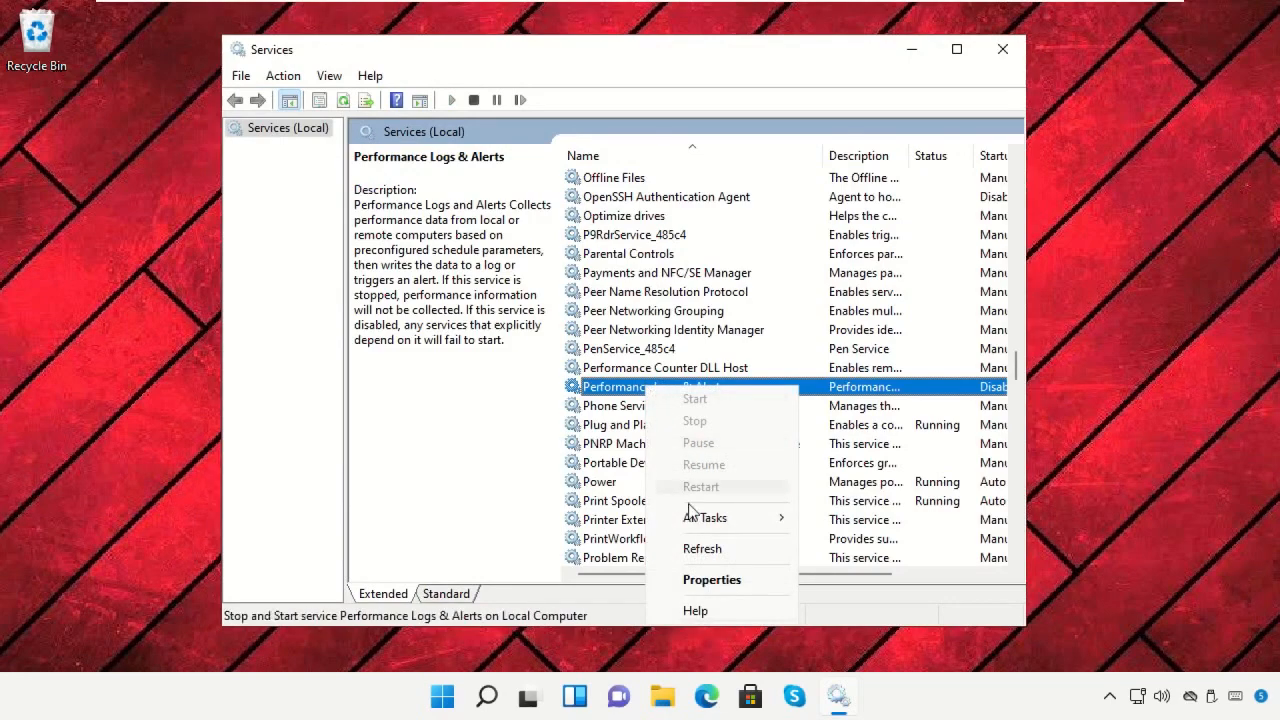
left_click(706, 581)
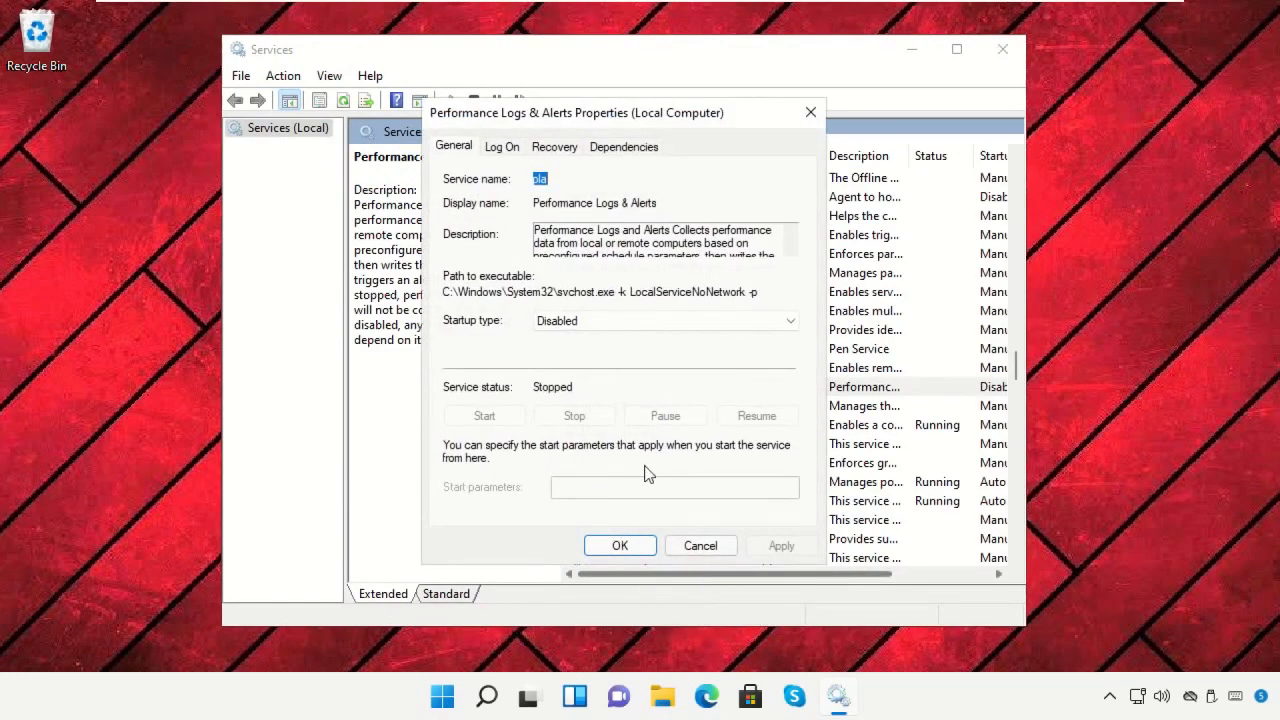
left_click(642, 322)
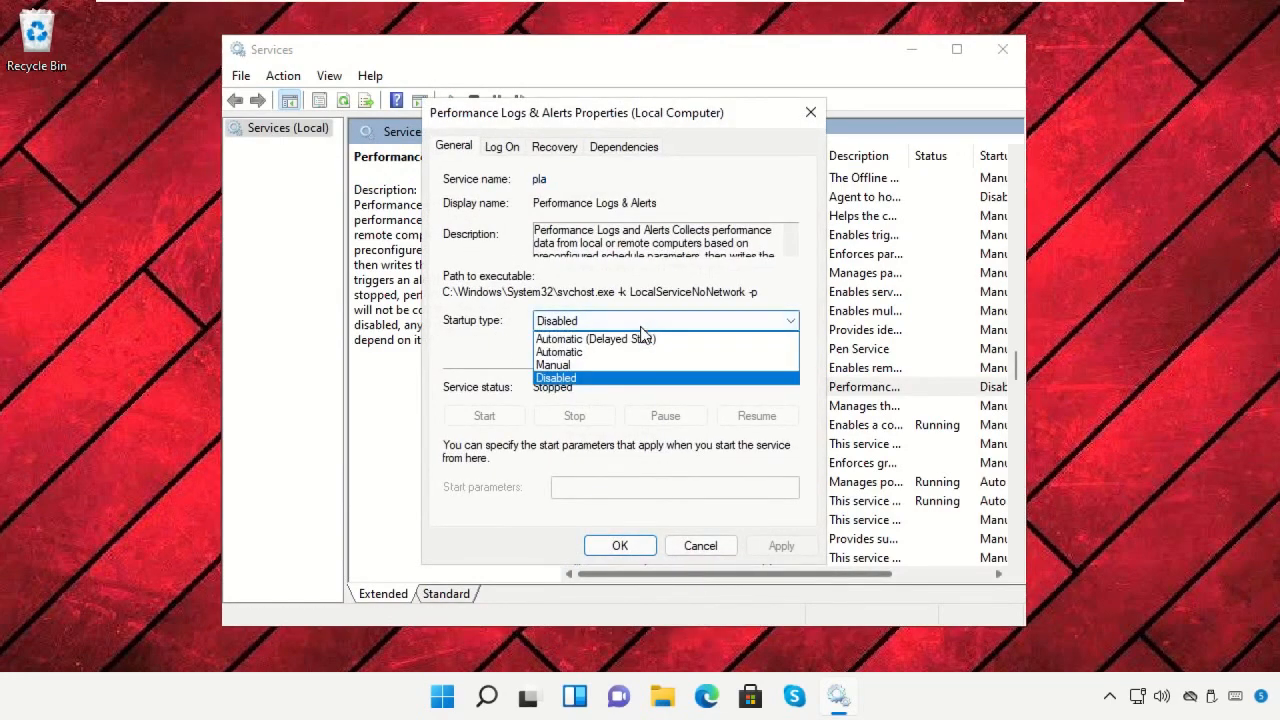
left_click(637, 354)
left_click(764, 543)
left_click(620, 545)
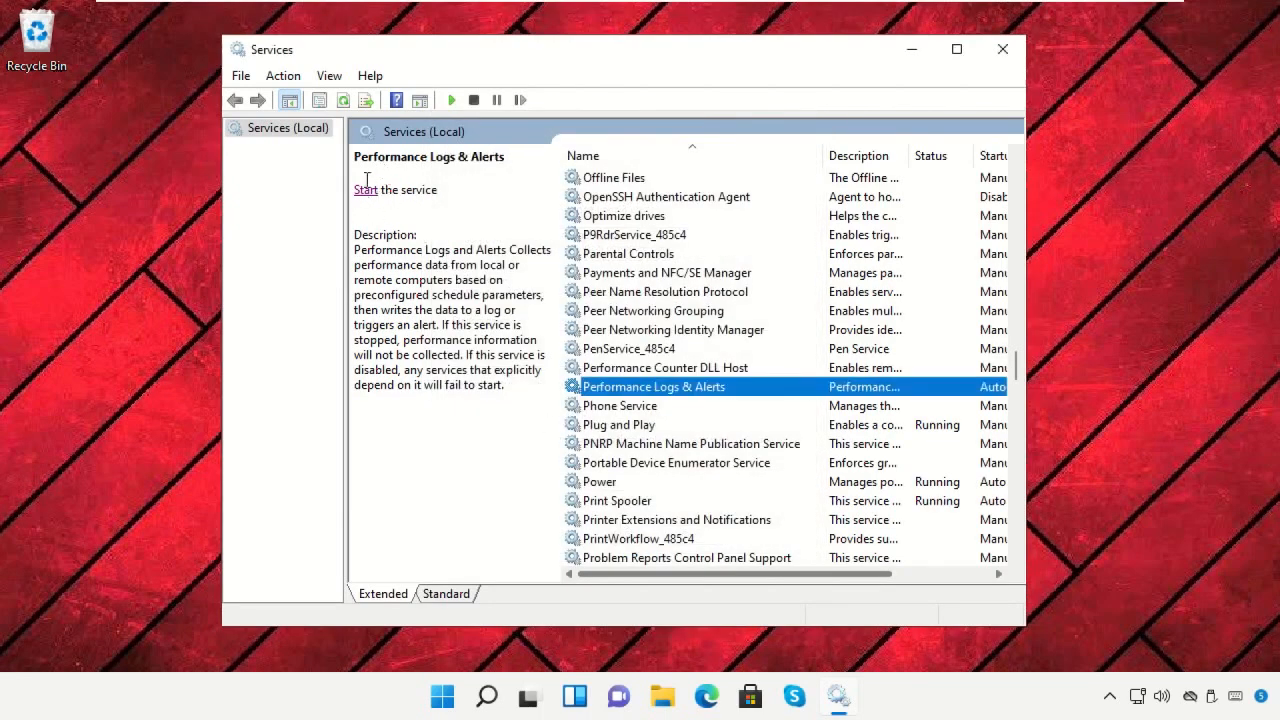
left_click(367, 197)
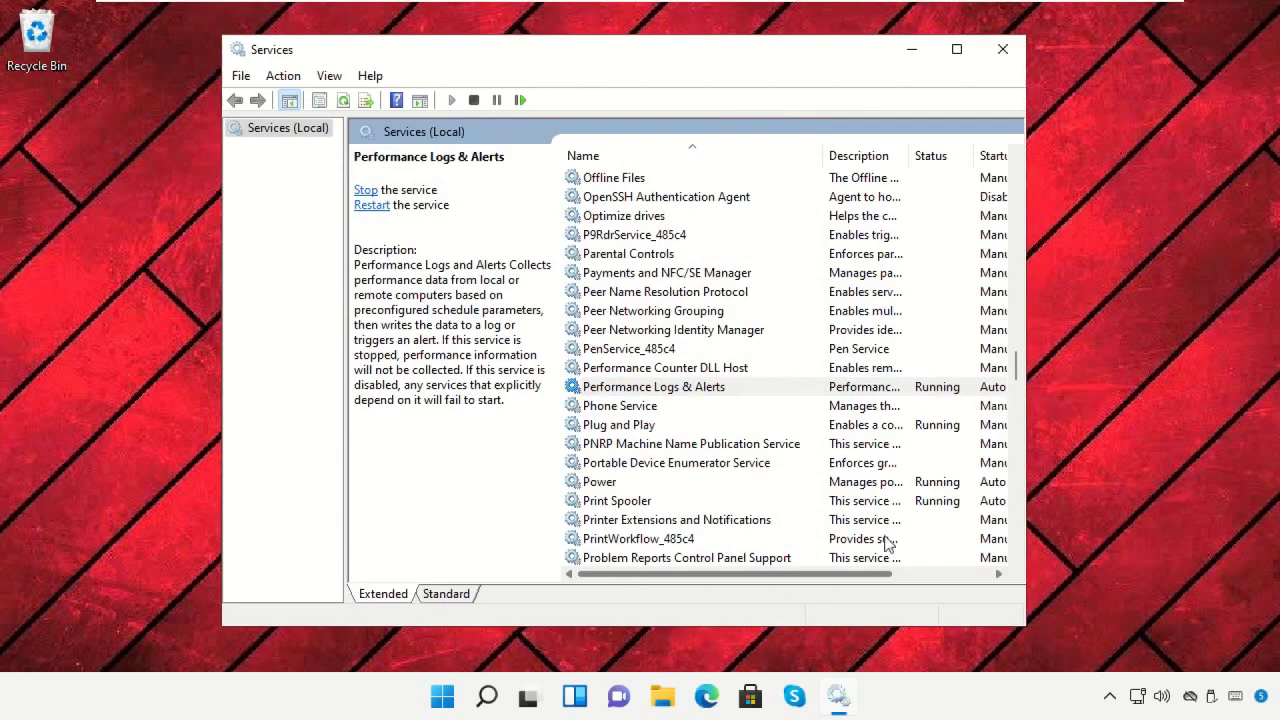
left_click(1002, 49)
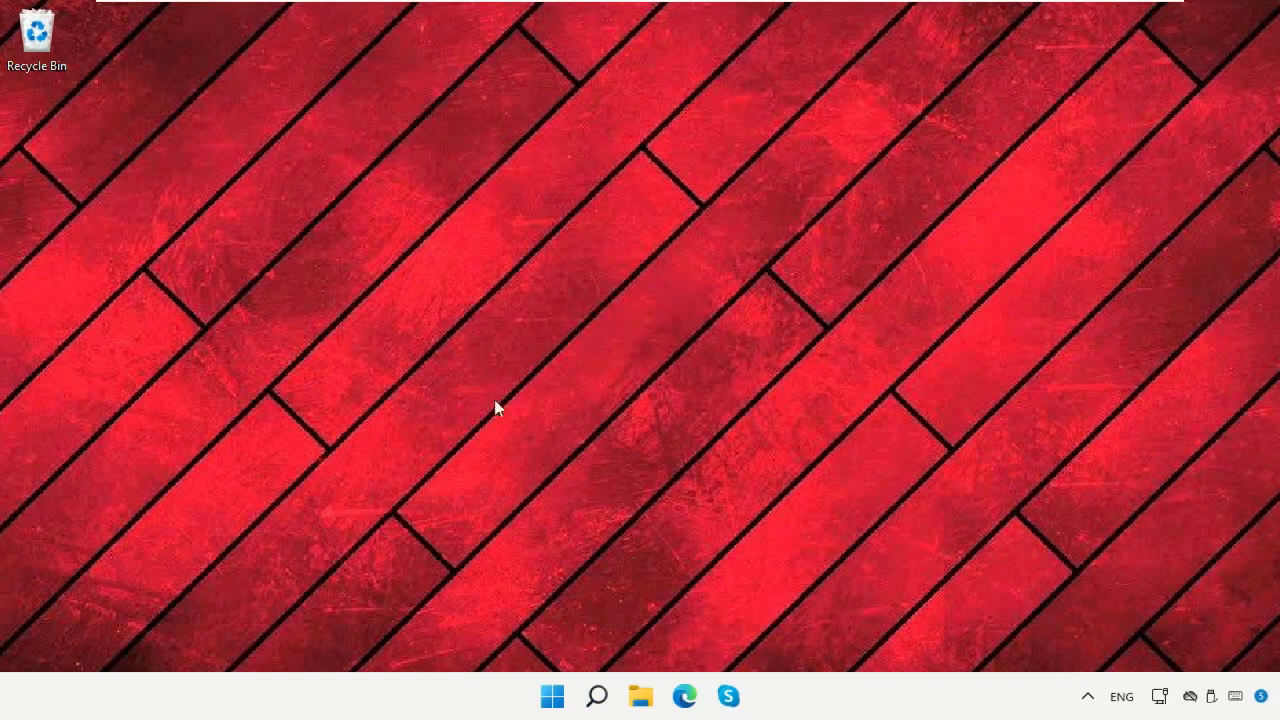
Step: Open Windows Defender Firewall's advanced settings and show the Inbound Rules
left_click(597, 696)
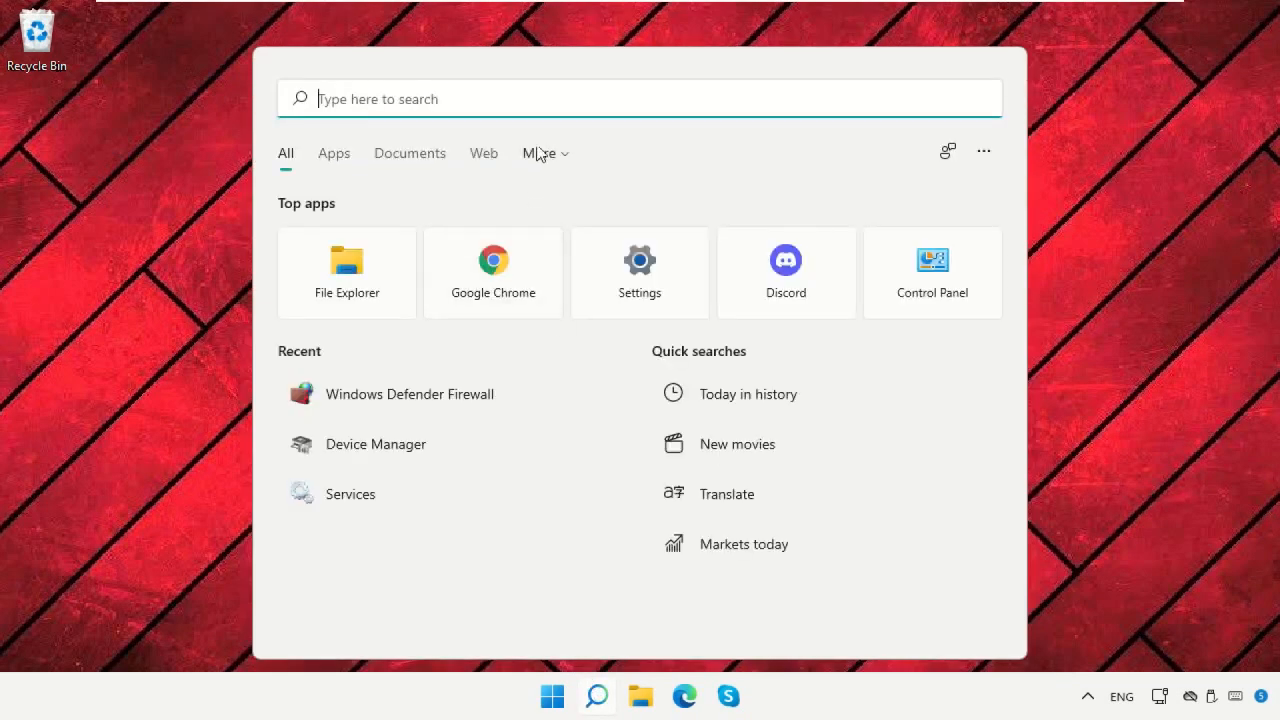
type("Defender Firewall")
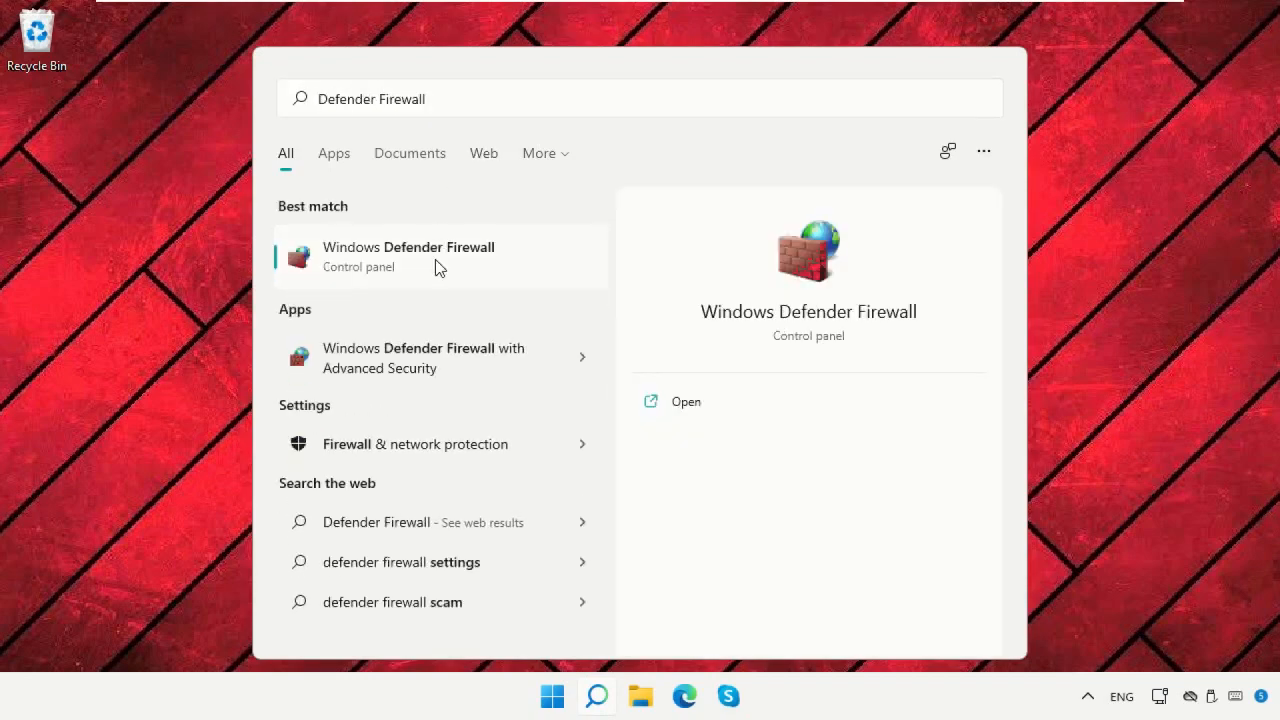
left_click(435, 259)
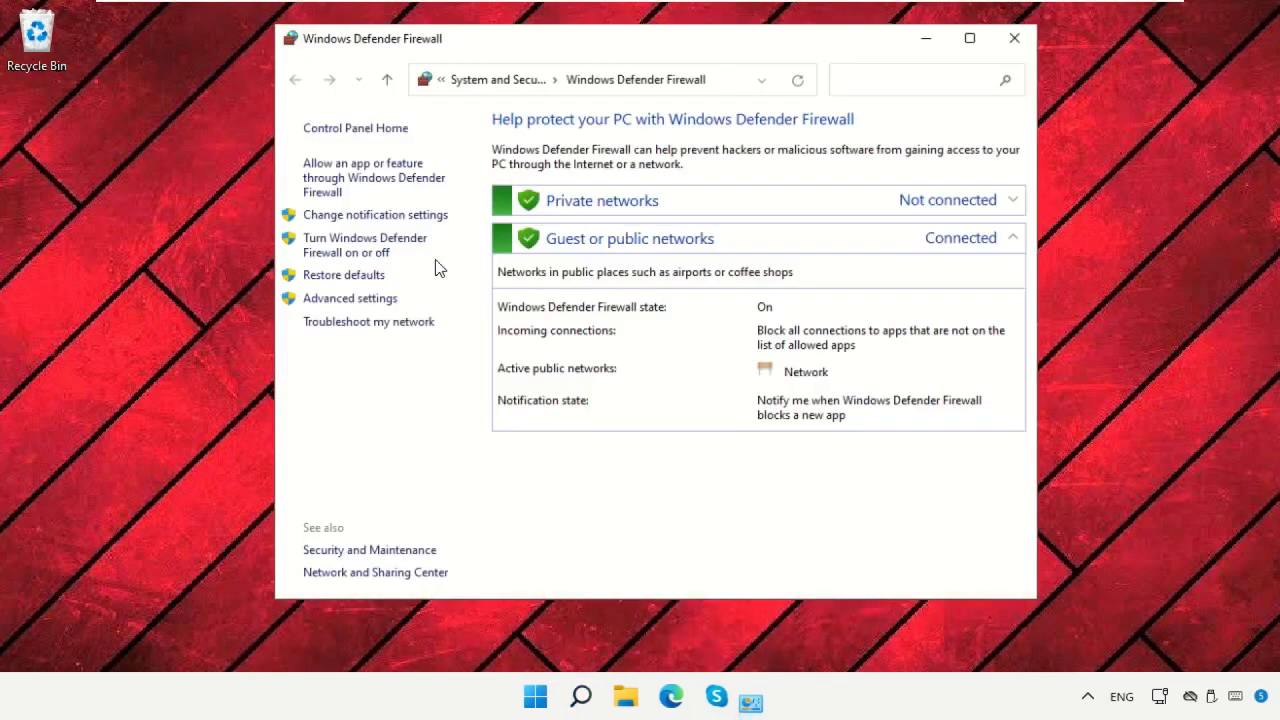
left_click(357, 300)
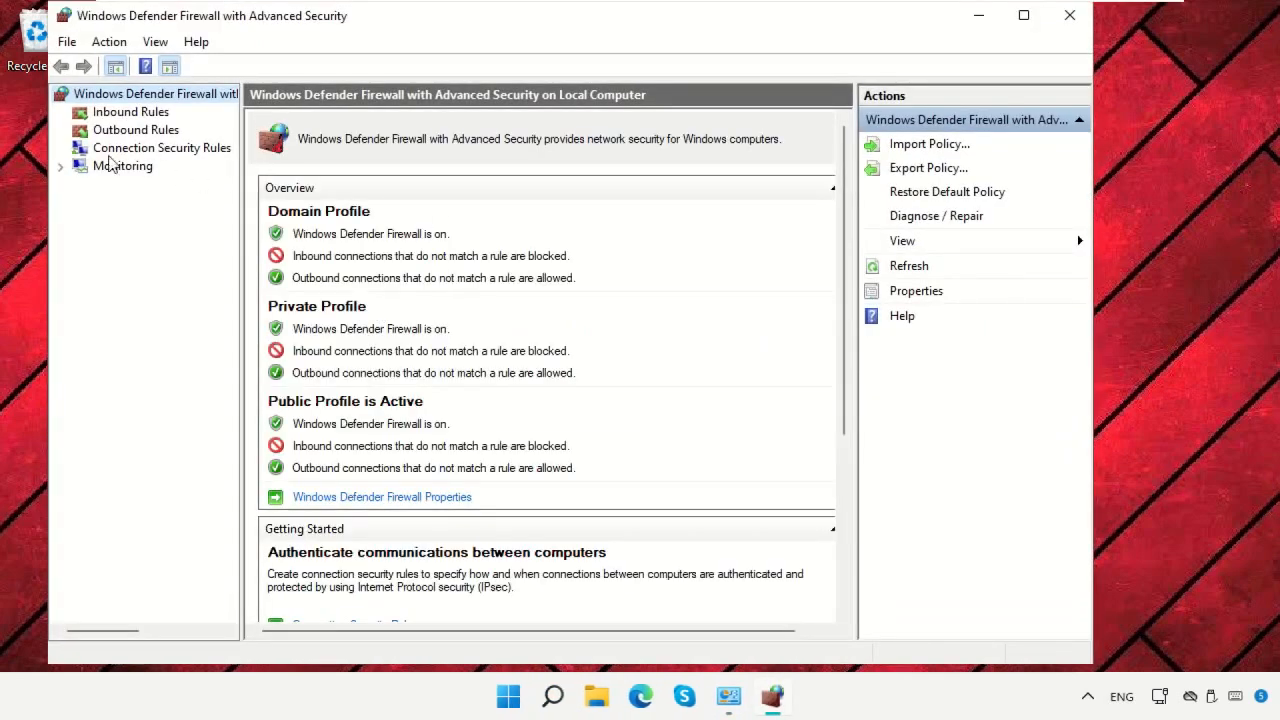
left_click(104, 114)
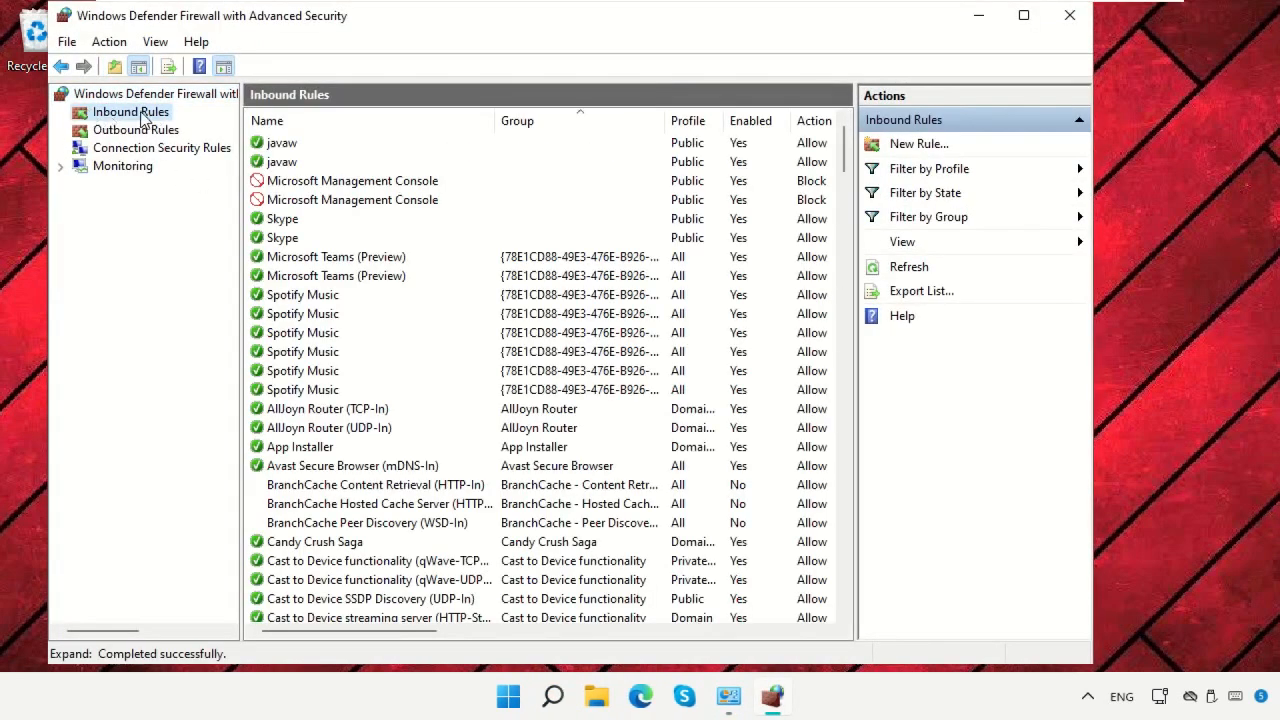
left_click(553, 697)
left_click(500, 280)
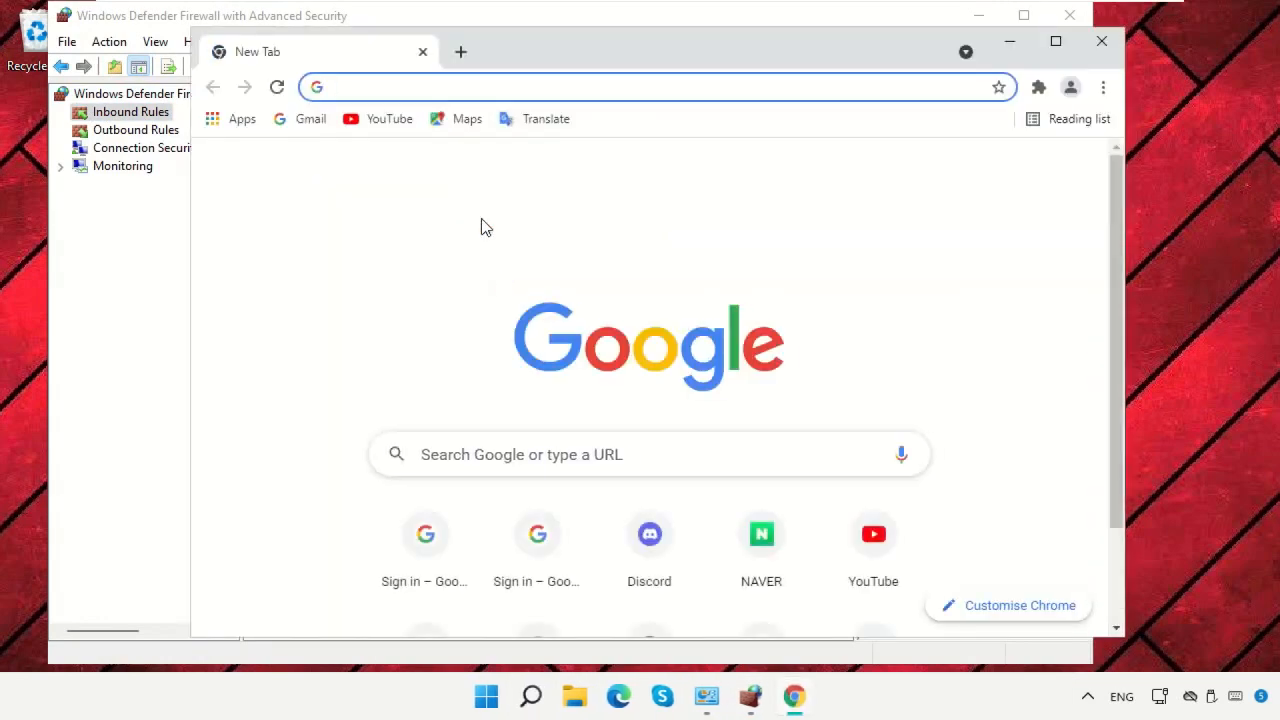
type("www.Google.com")
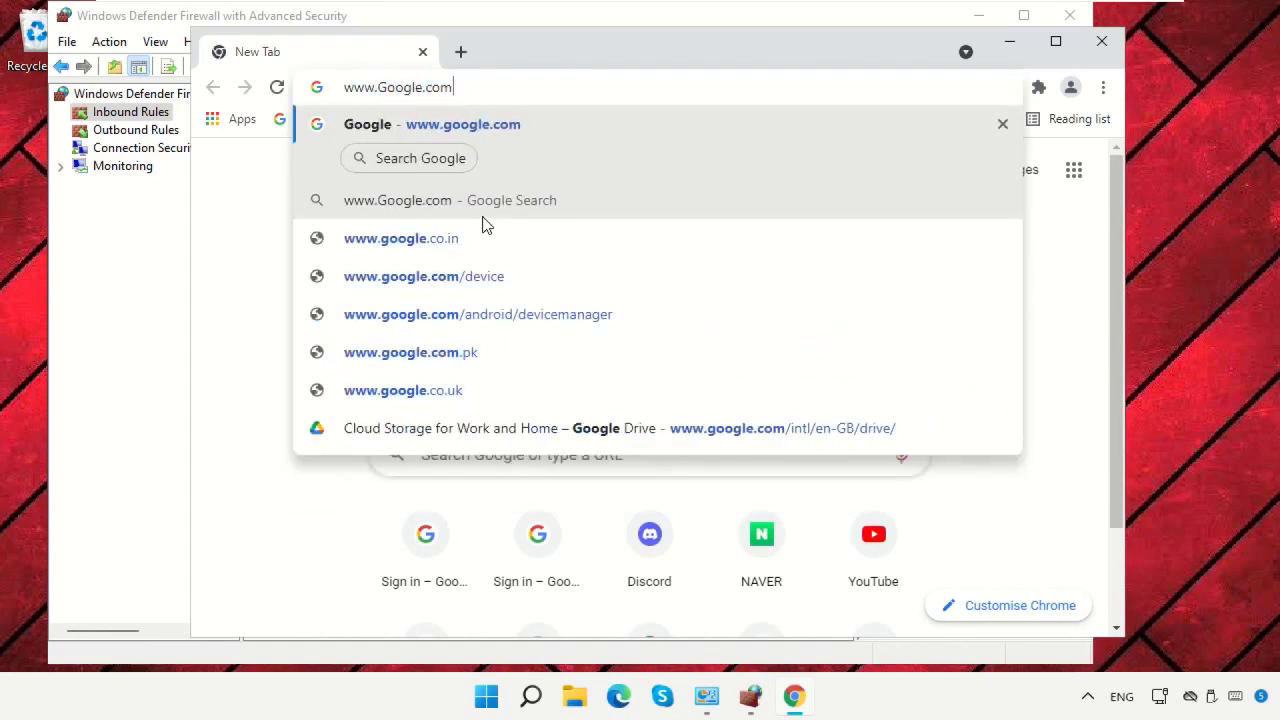
key("Return")
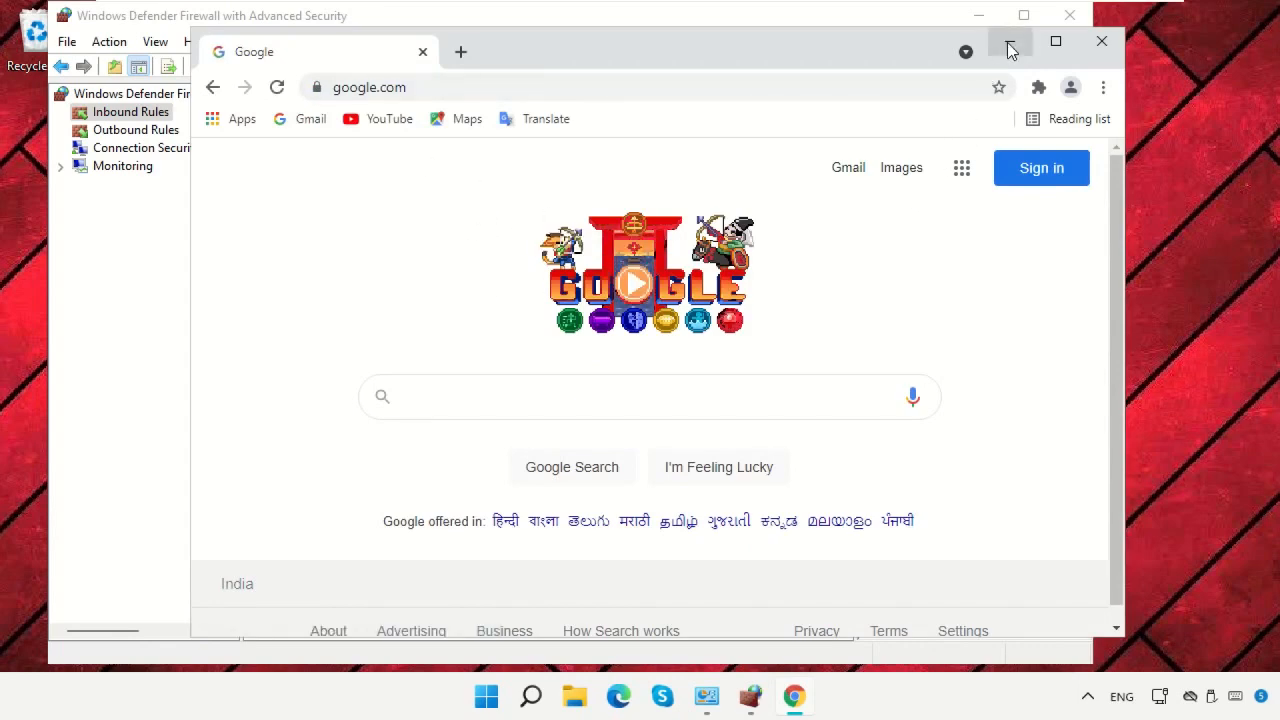
left_click(1010, 51)
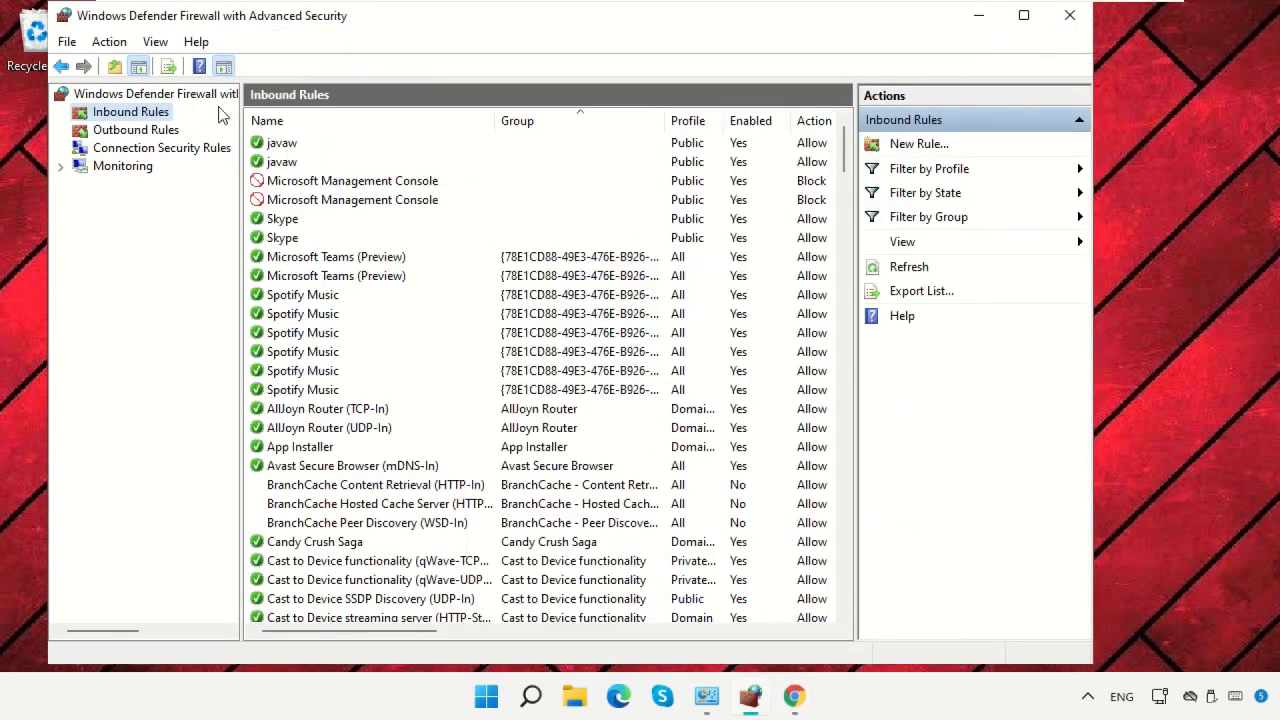
Step: Begin a new inbound rule of type Program and browse for its specific program path
left_click(912, 148)
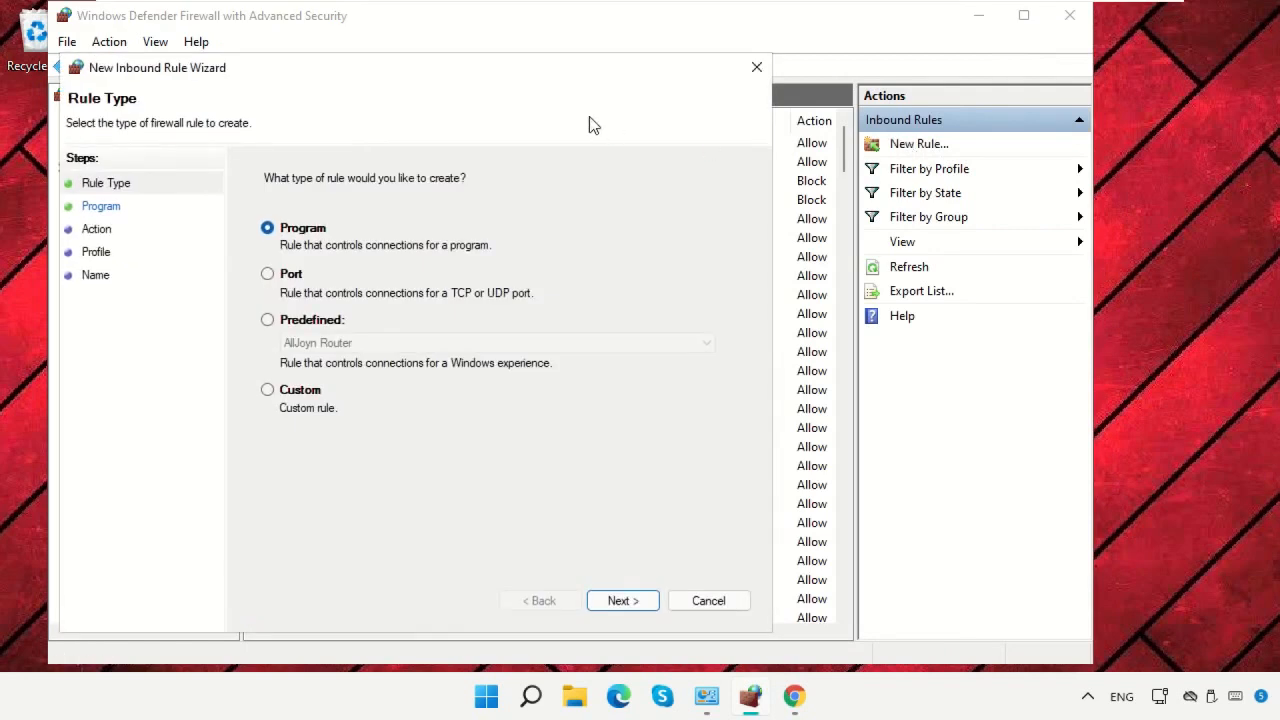
left_click_drag(568, 87, 709, 38)
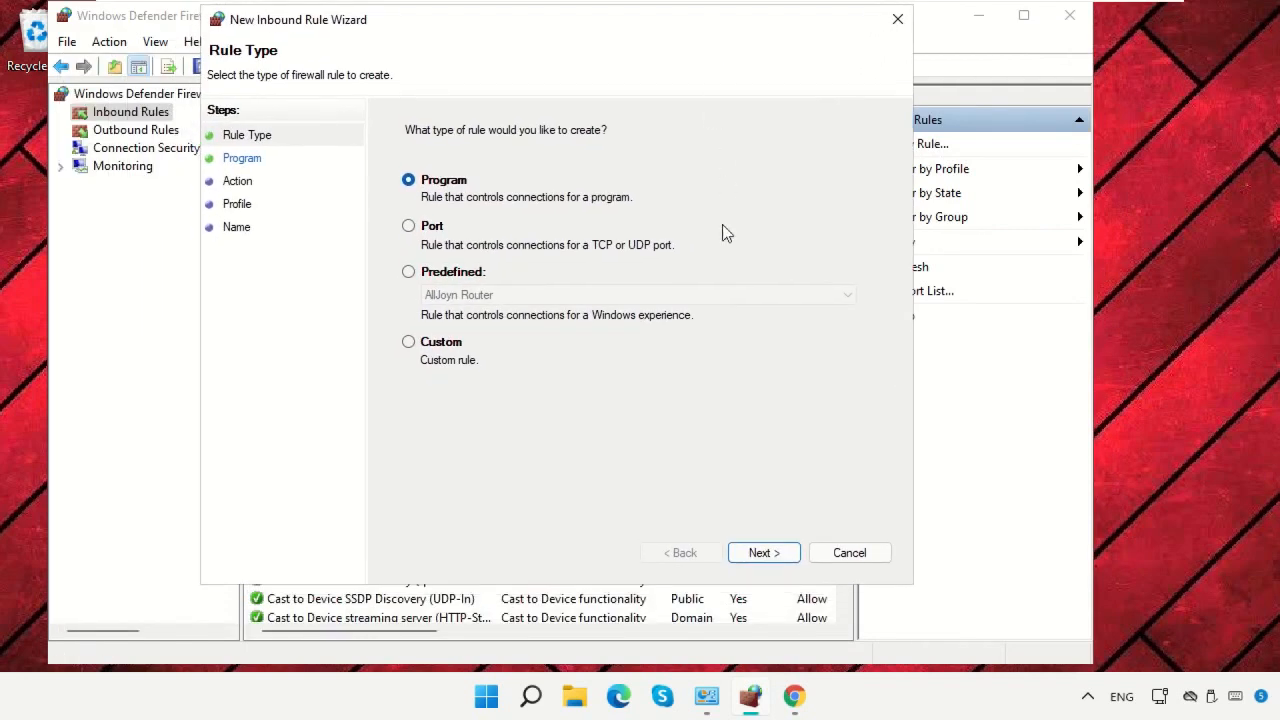
left_click(760, 553)
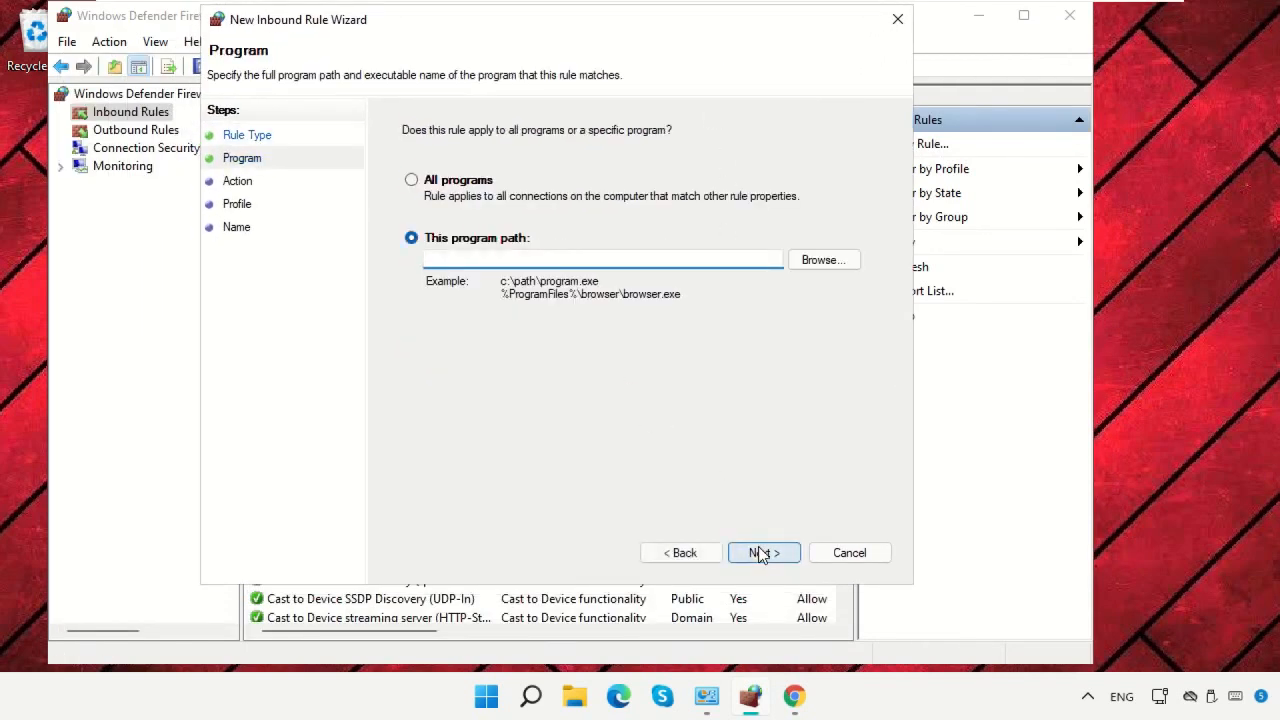
left_click(806, 260)
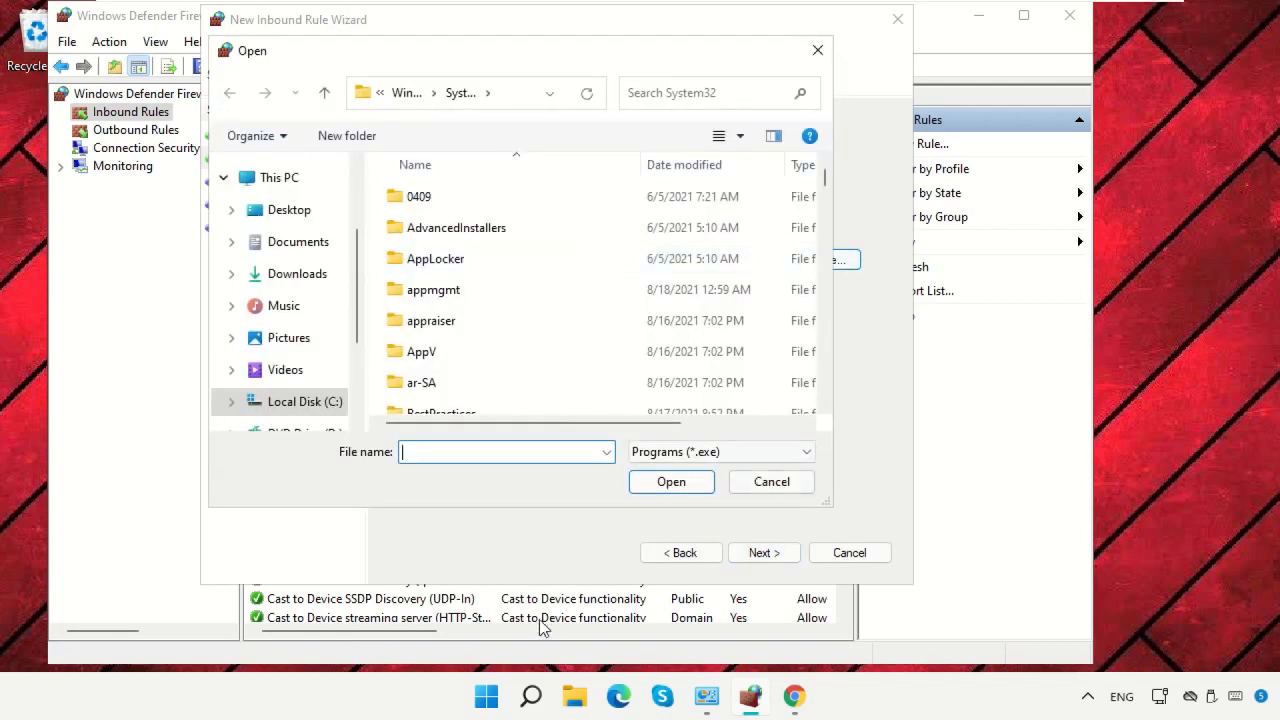
Step: Open the file location of the Google Chrome shortcut in File Explorer and copy the folder's path
left_click(531, 697)
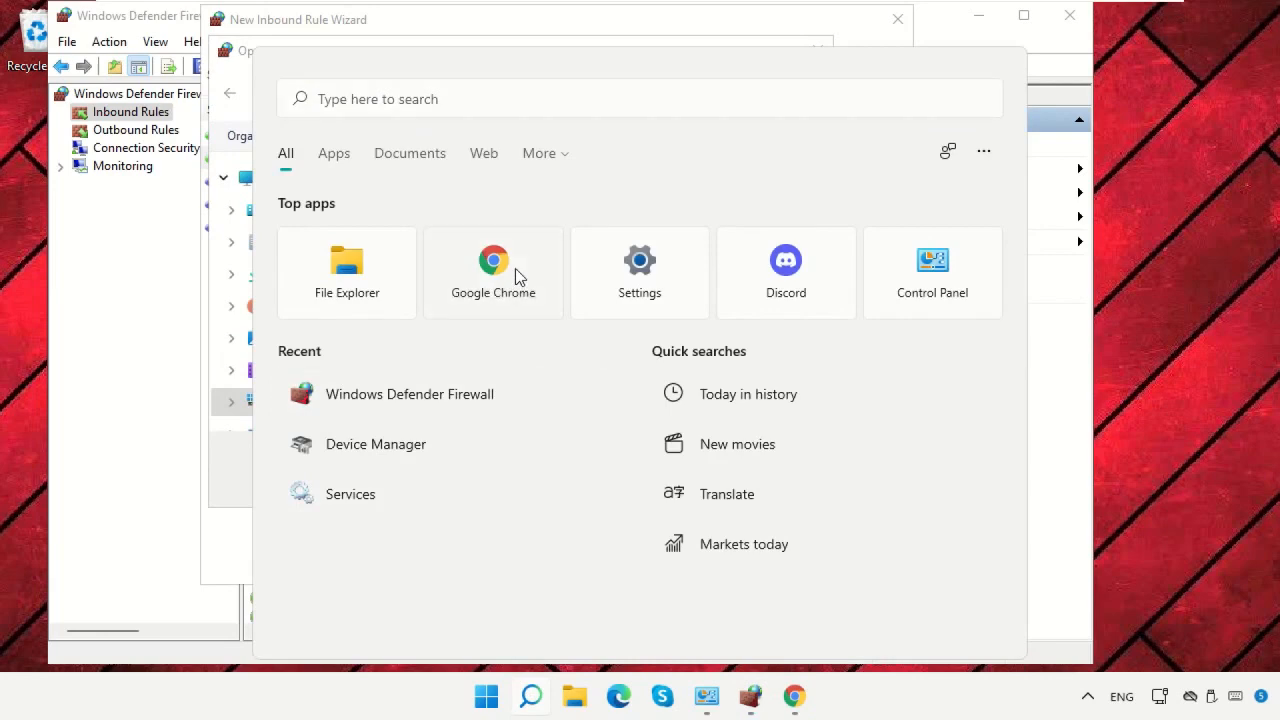
right_click(515, 272)
left_click(567, 340)
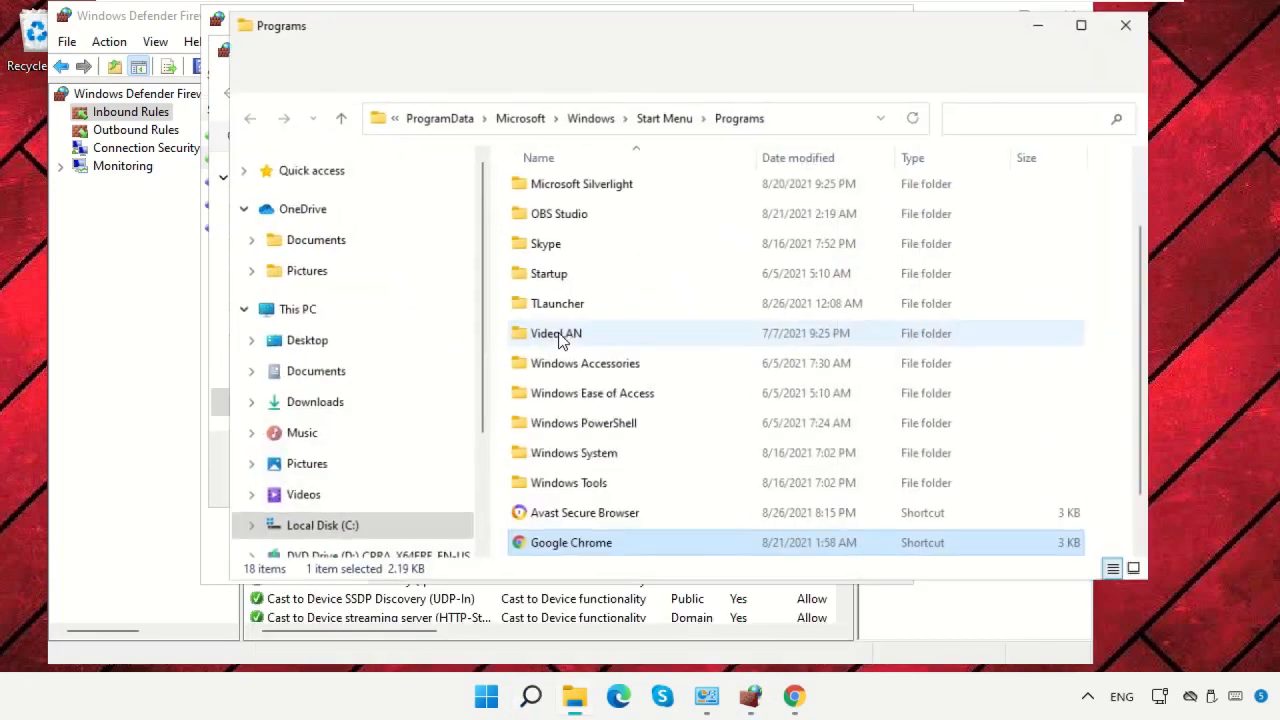
left_click(817, 115)
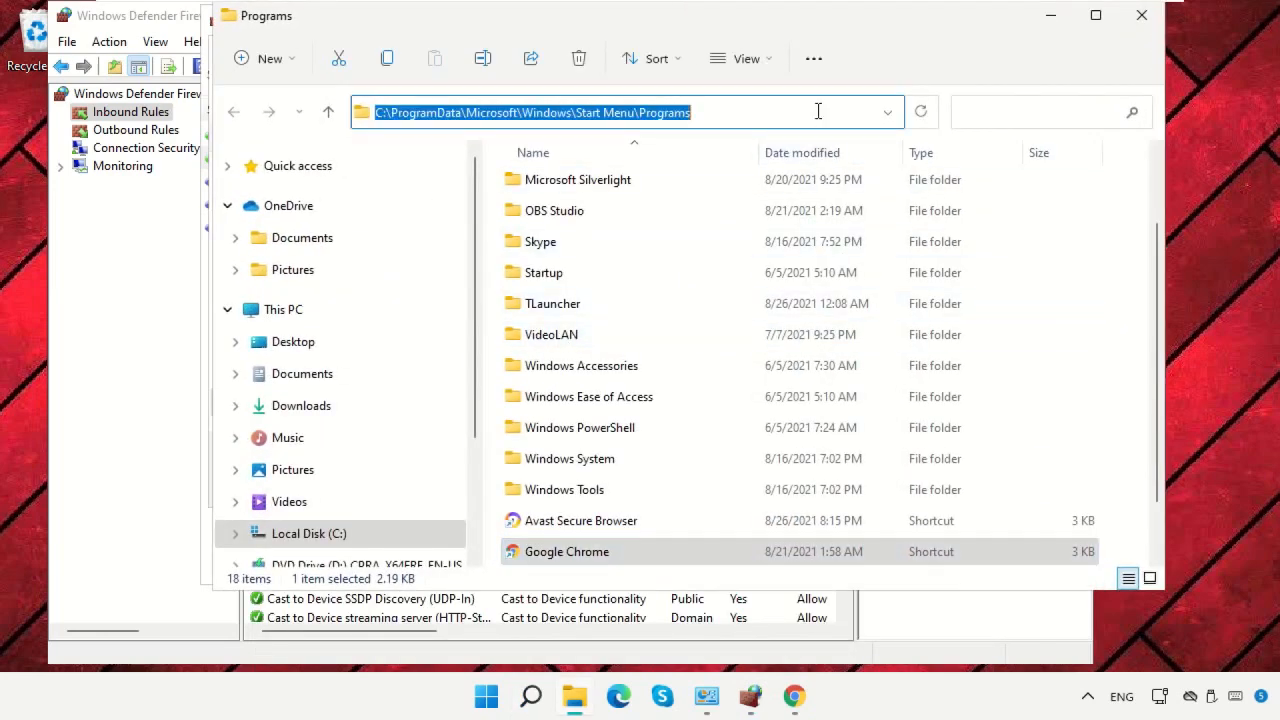
right_click(713, 112)
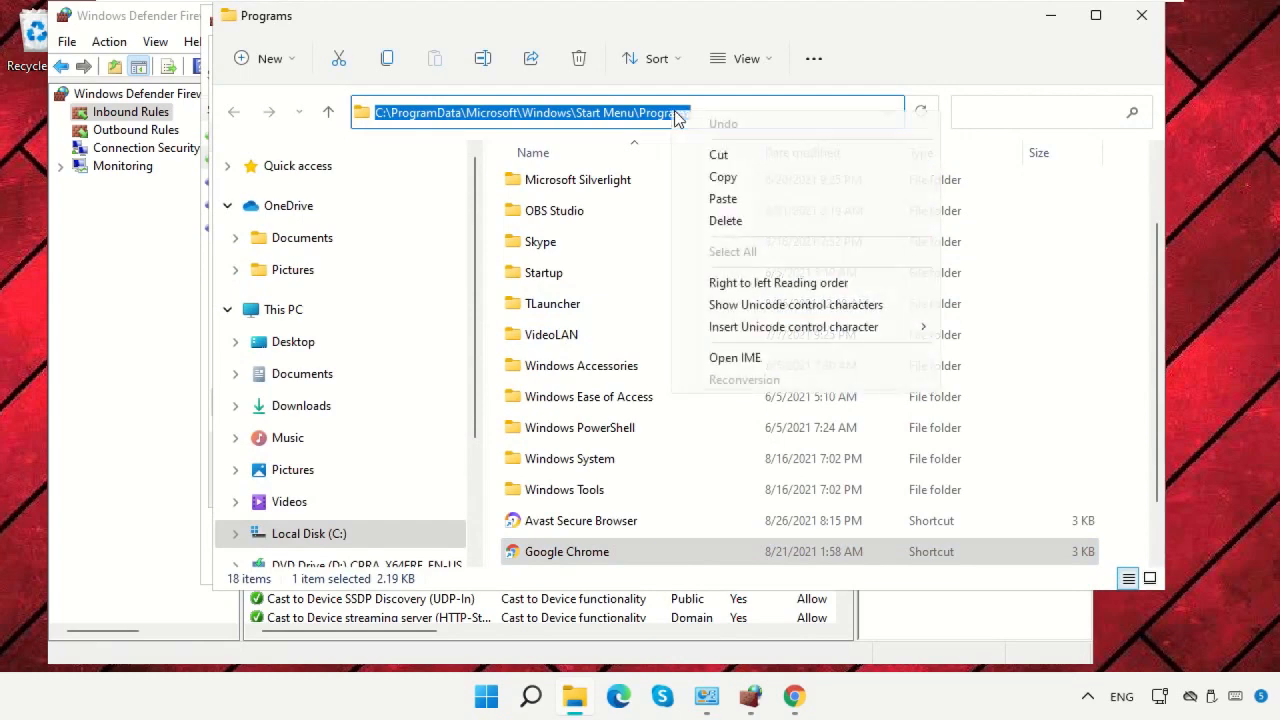
left_click(700, 171)
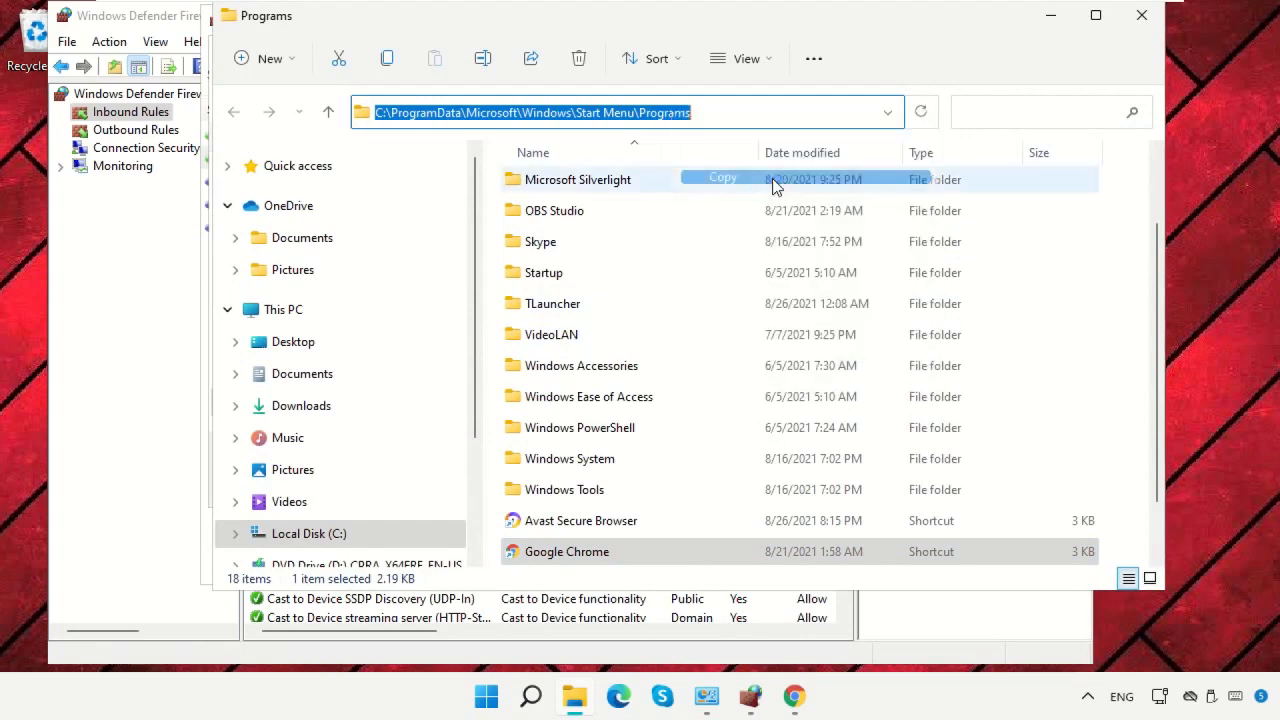
left_click(1141, 15)
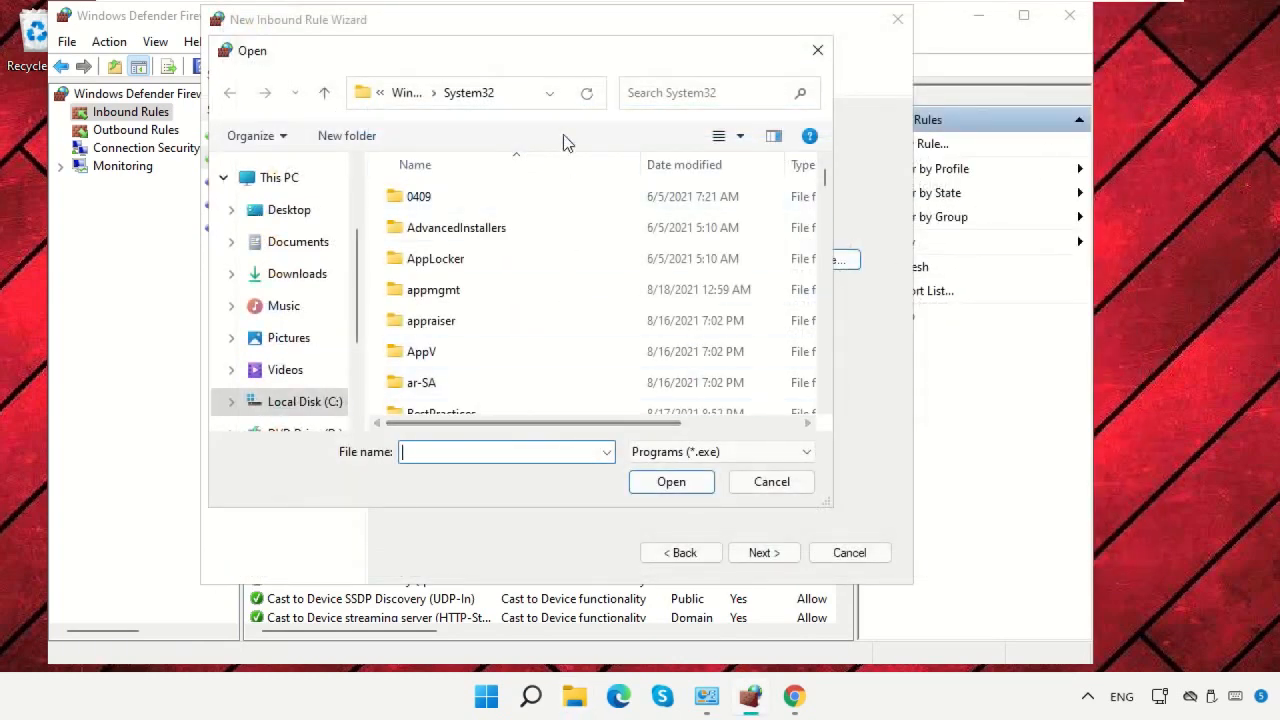
Step: Choose Google Chrome from C:\ProgramData\Microsoft\Windows\Start Menu\Programs as the rule's program and continue to the rule's action
left_click(510, 93)
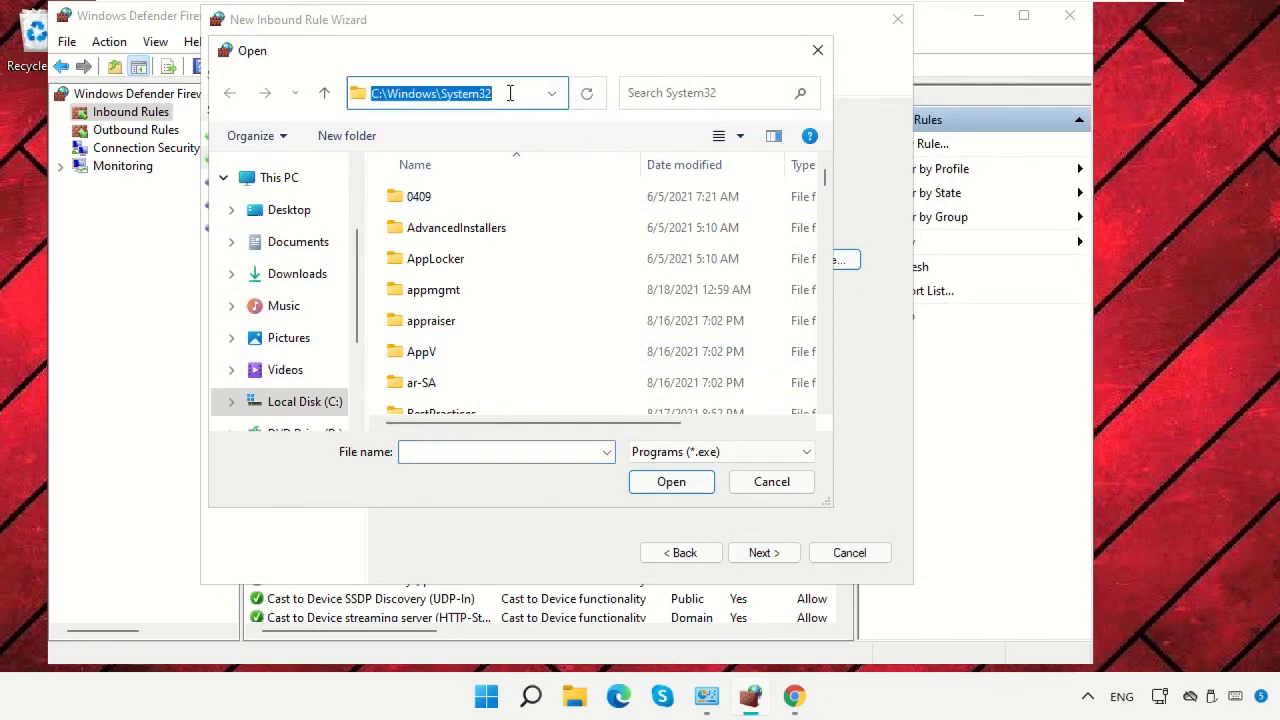
key("ctrl+v")
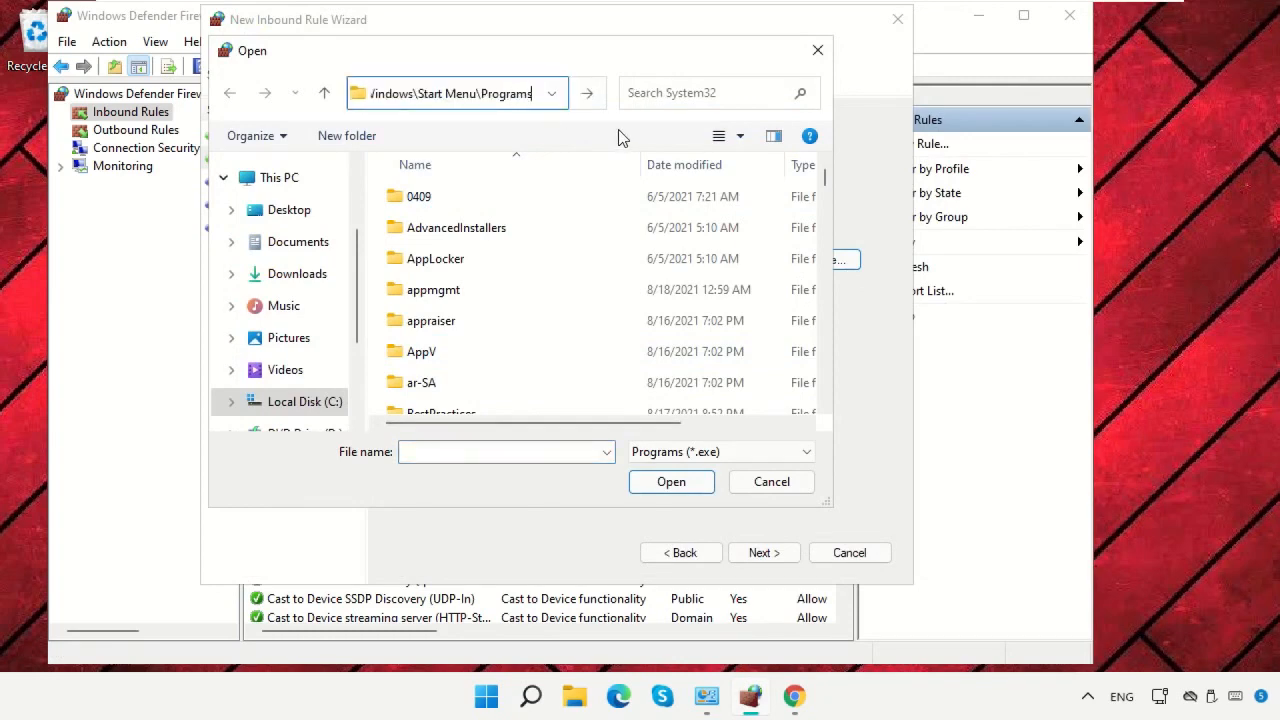
left_click(598, 104)
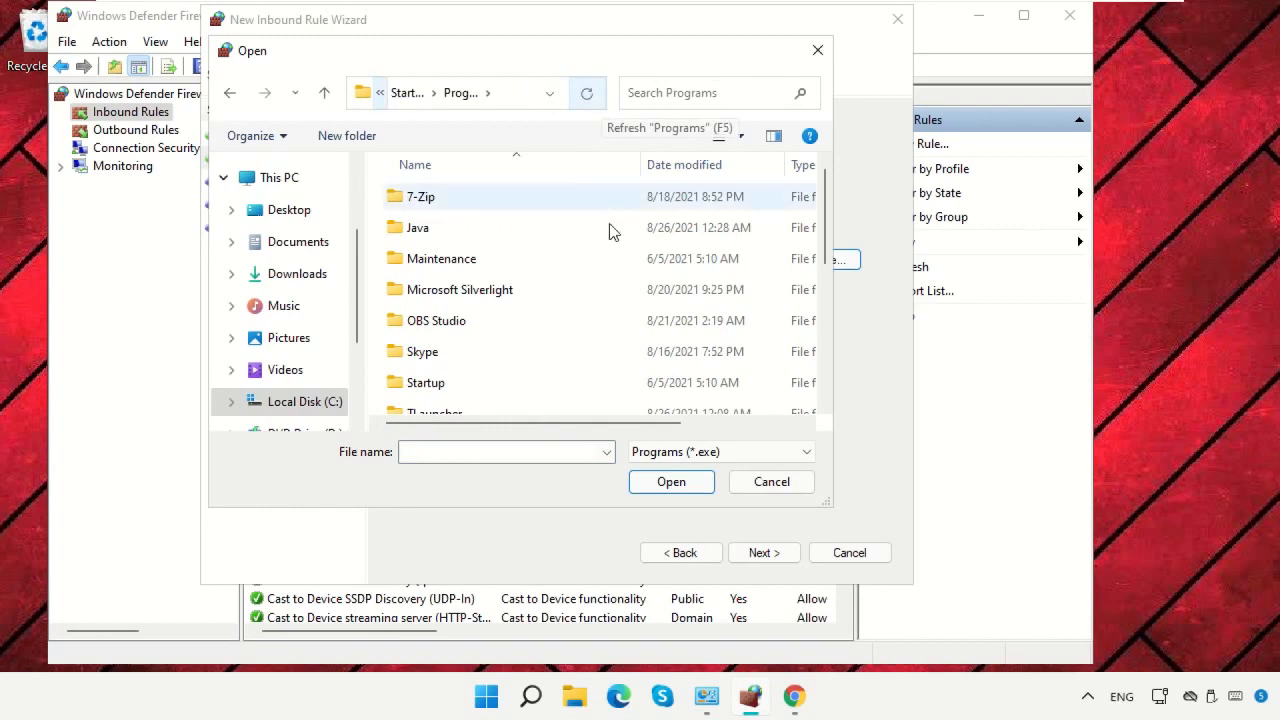
scroll(611, 240, "down", 3)
left_click(565, 341)
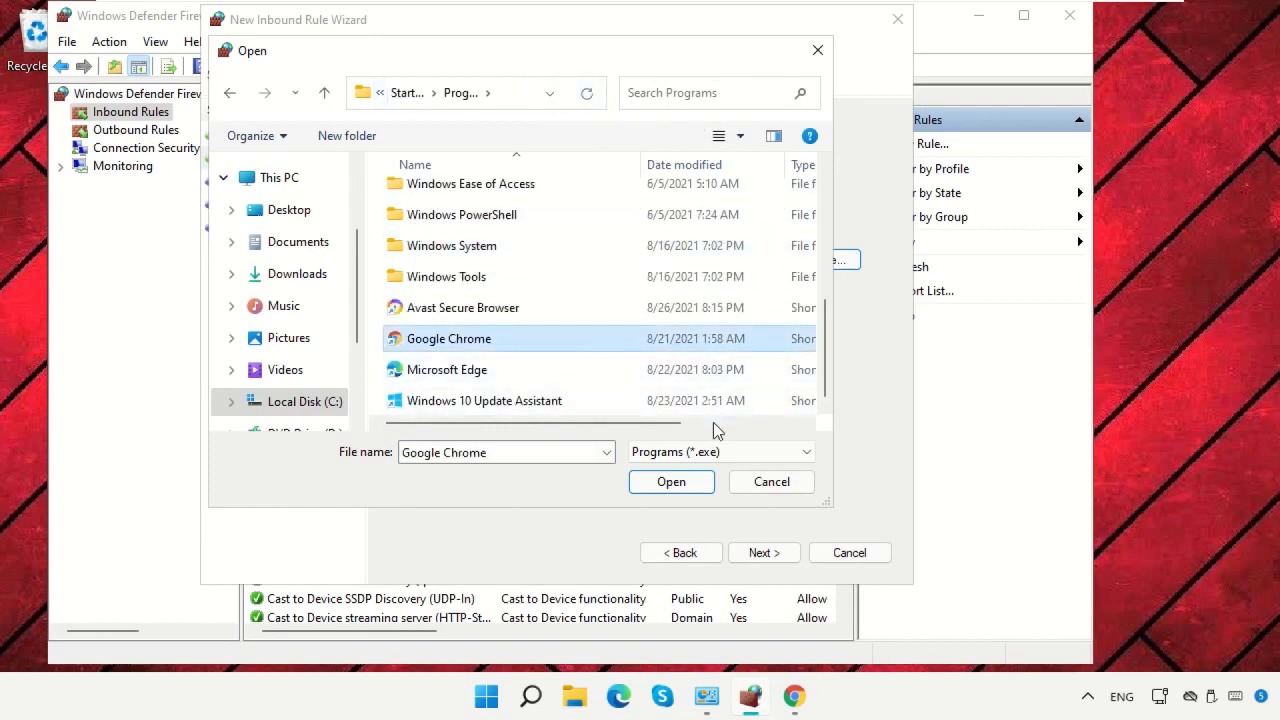
left_click(690, 483)
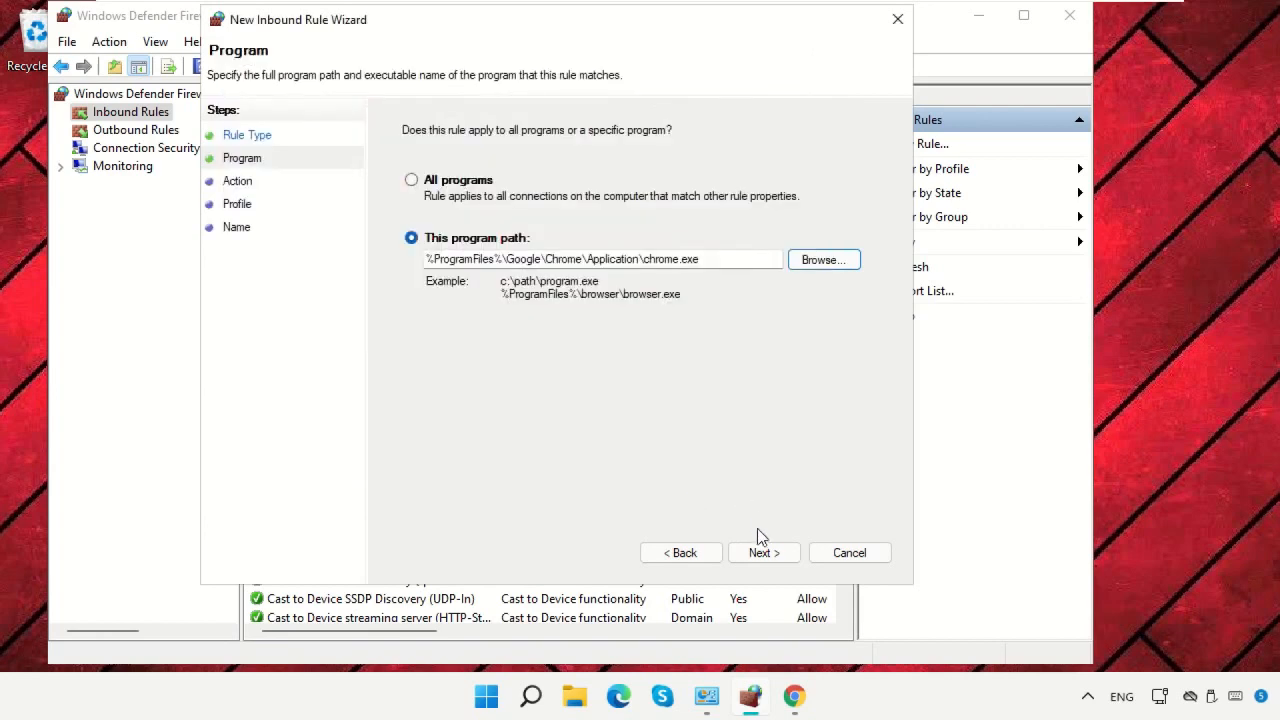
left_click(764, 553)
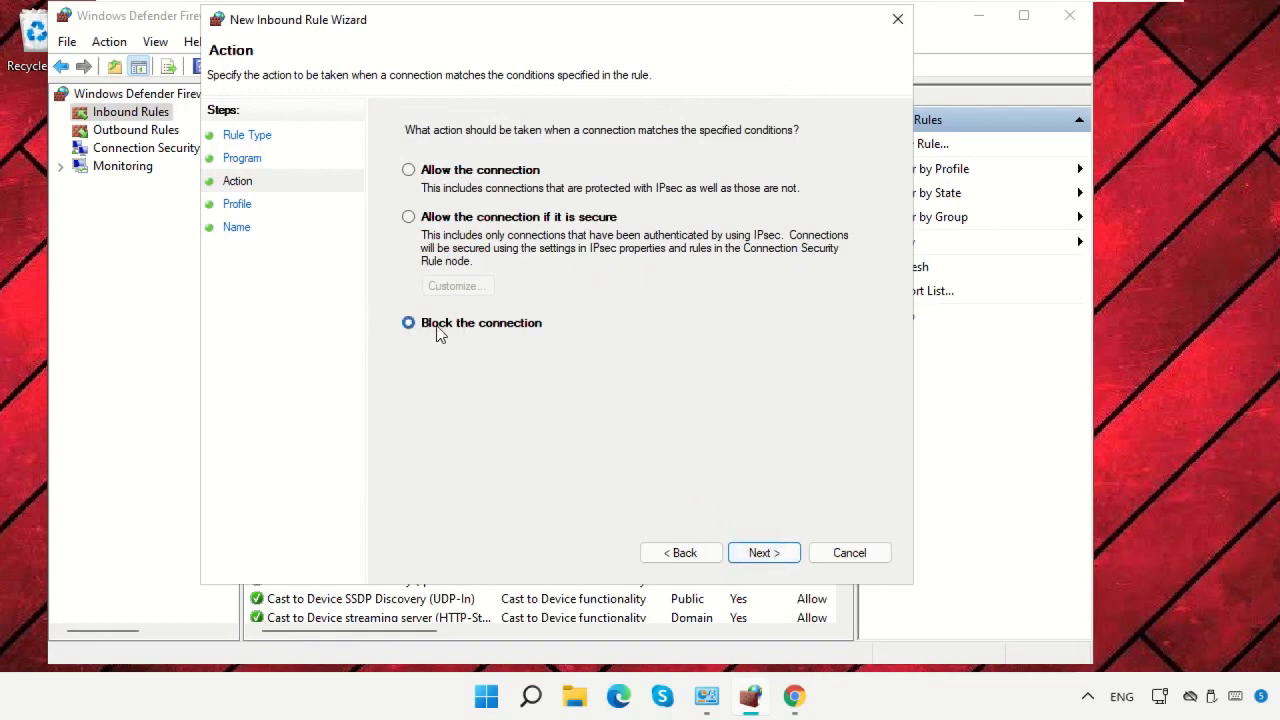
Step: Finish the inbound rule with Block the connection for the Domain, Private and Public profiles, named Chrome, and minimize the Control Panel window
left_click(758, 552)
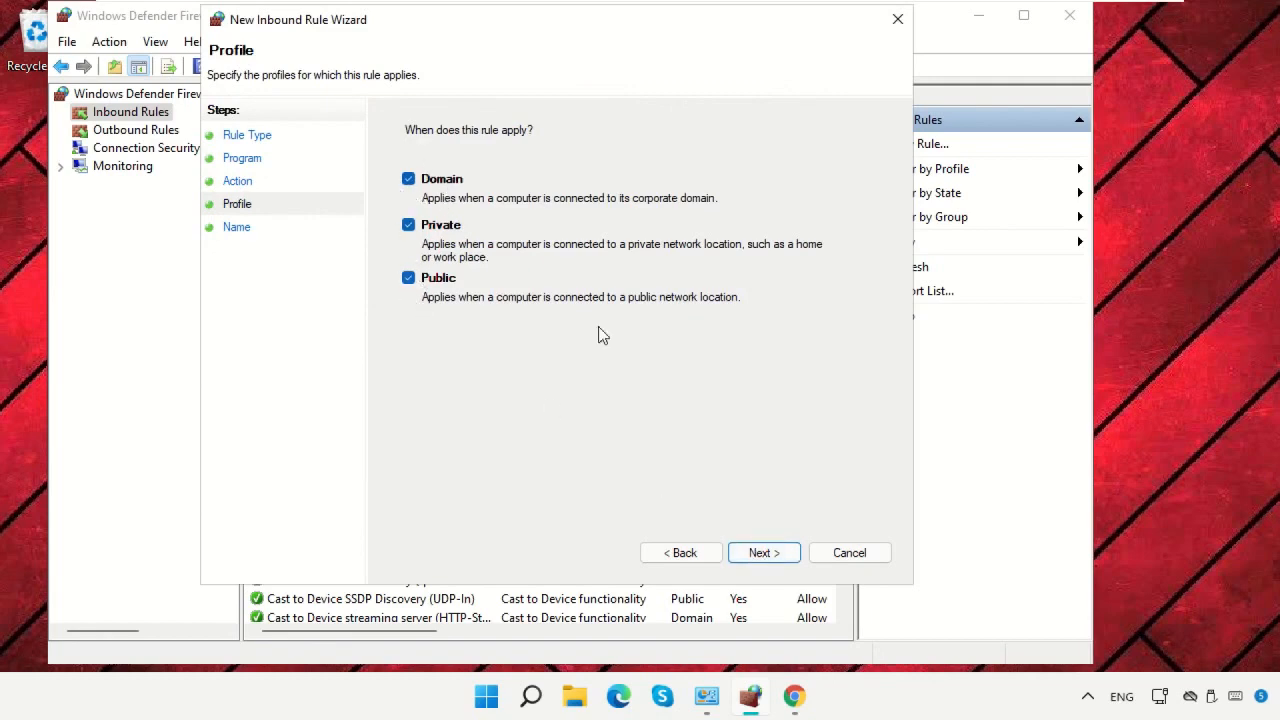
left_click(768, 556)
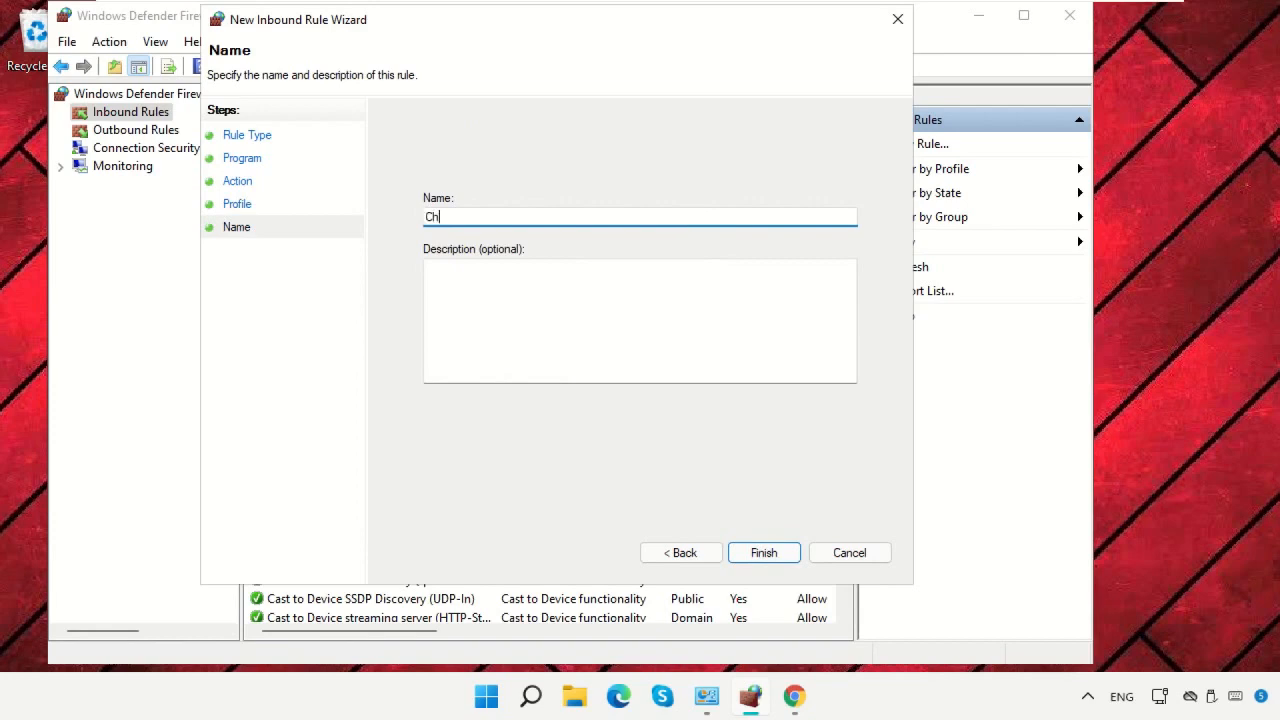
type("Chrome")
left_click(771, 555)
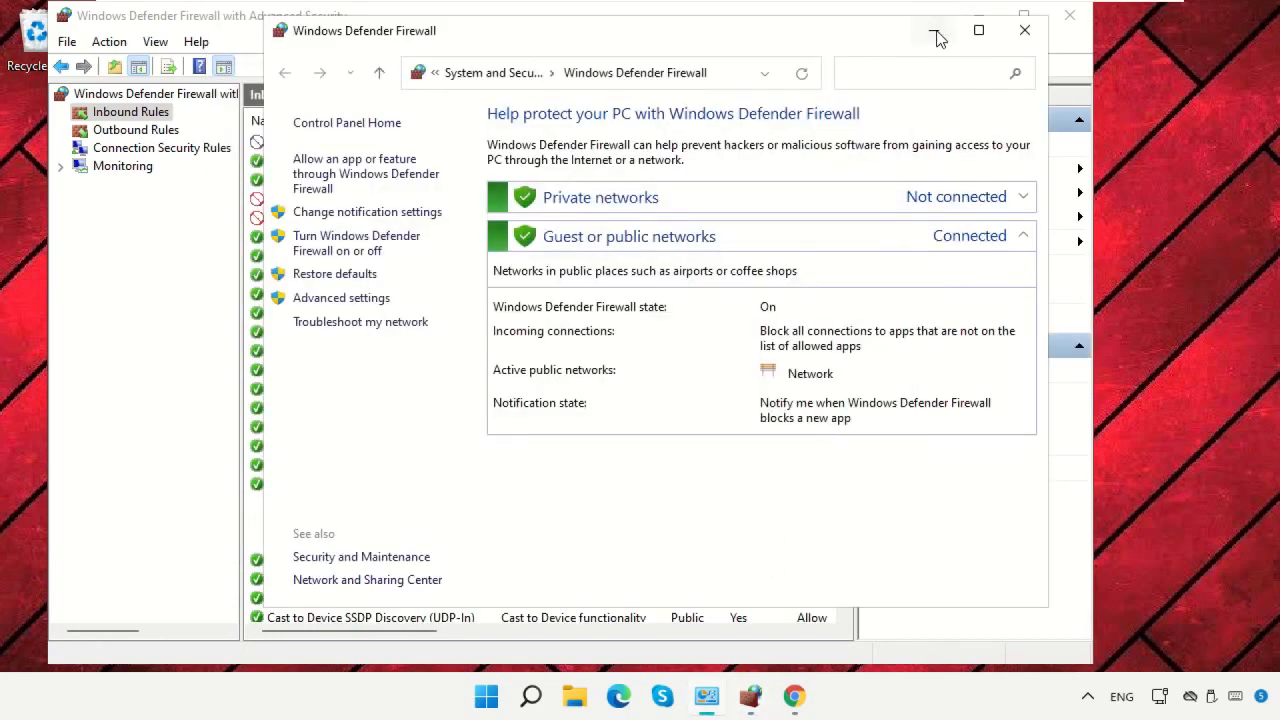
left_click(937, 35)
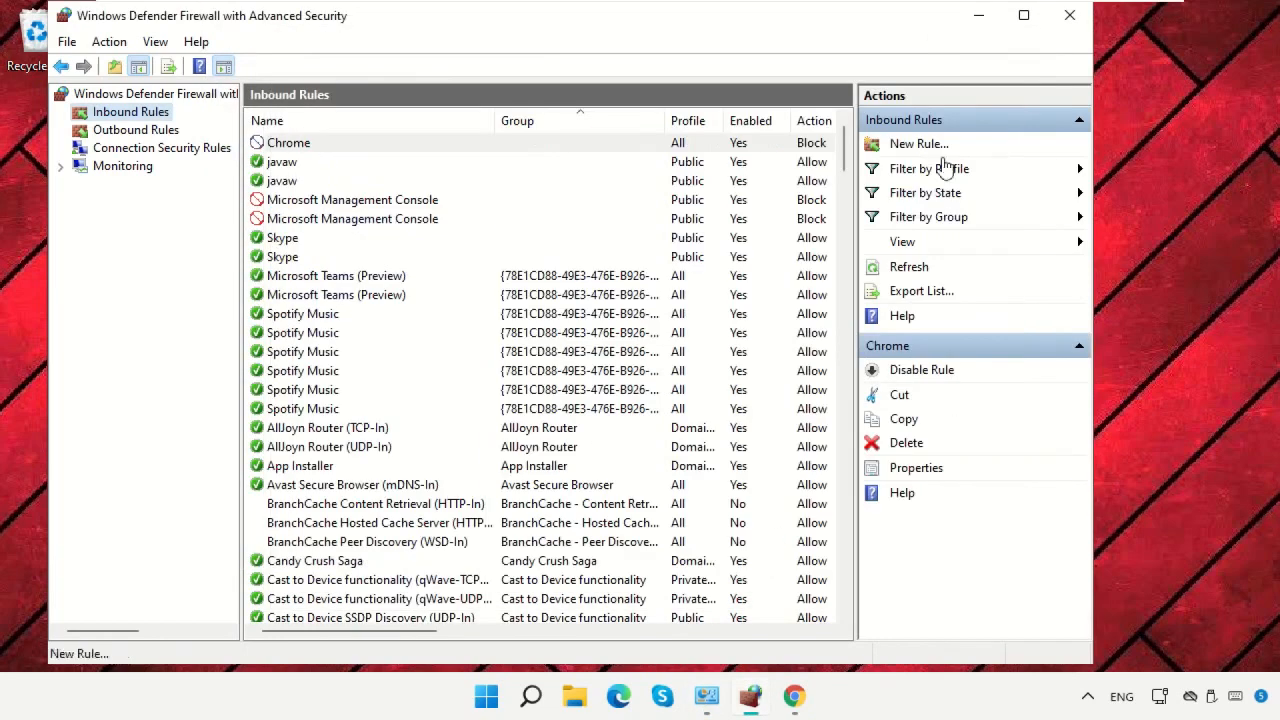
Step: Begin a new outbound rule of type Program and browse for its specific program path
left_click(116, 133)
left_click(910, 146)
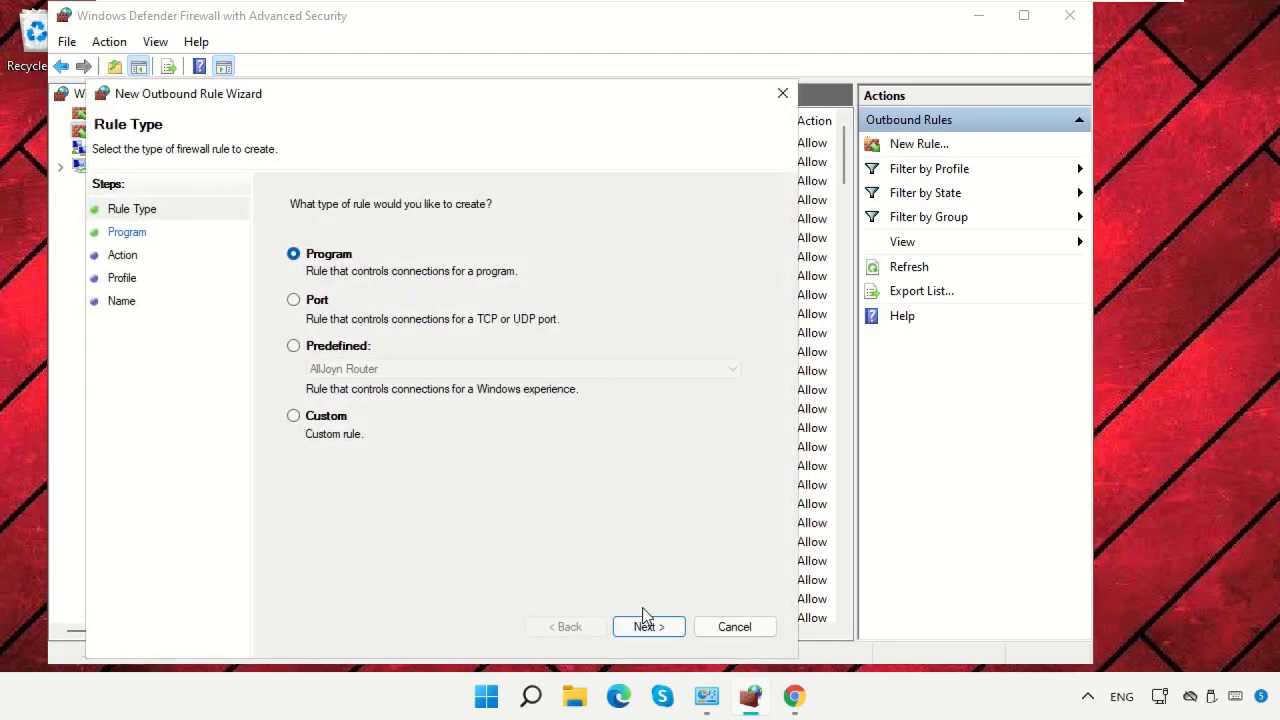
left_click(645, 622)
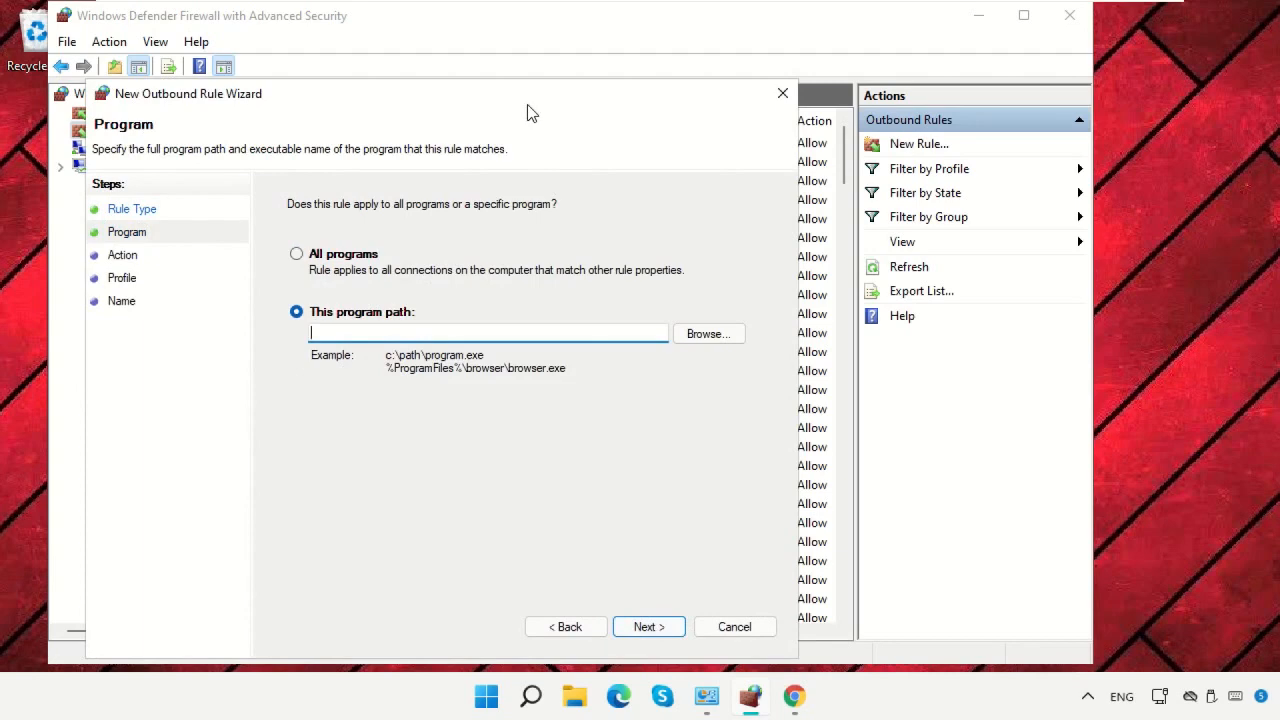
left_click_drag(527, 104, 663, 28)
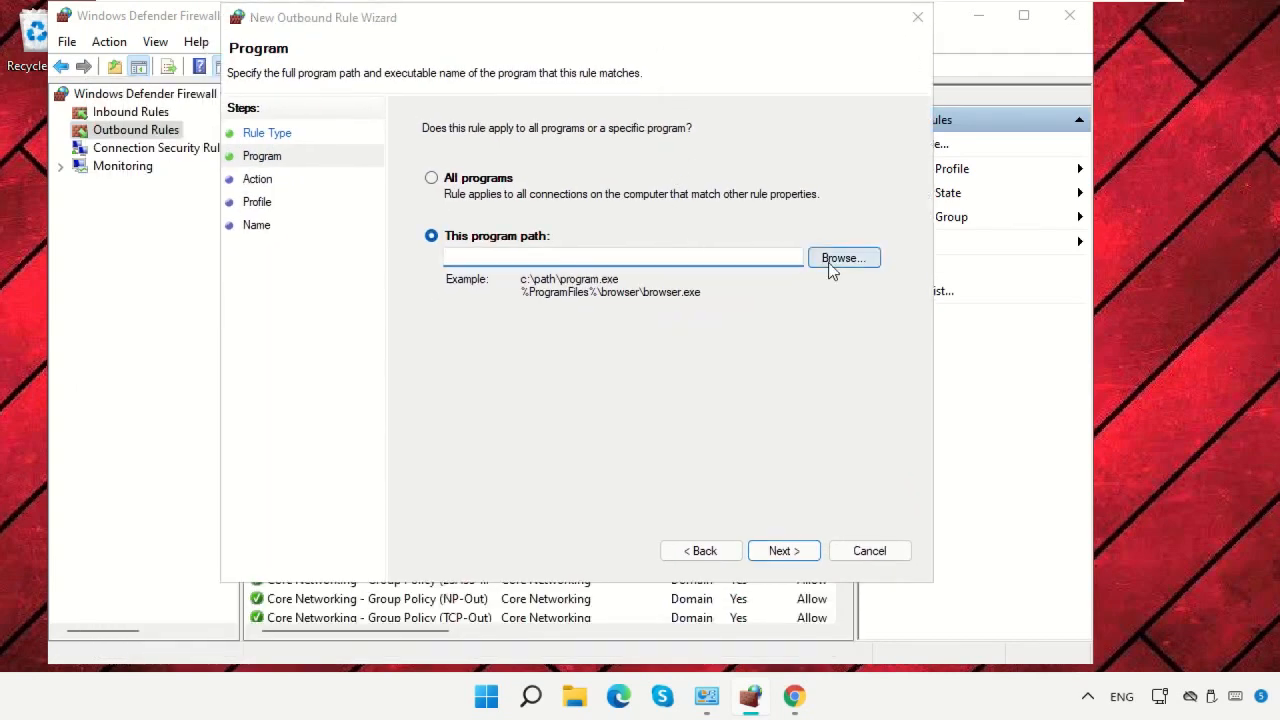
left_click(838, 258)
Step: Choose Google Chrome from the Start Menu Programs folder as the outbound rule's program and continue to the rule's action
left_click(546, 93)
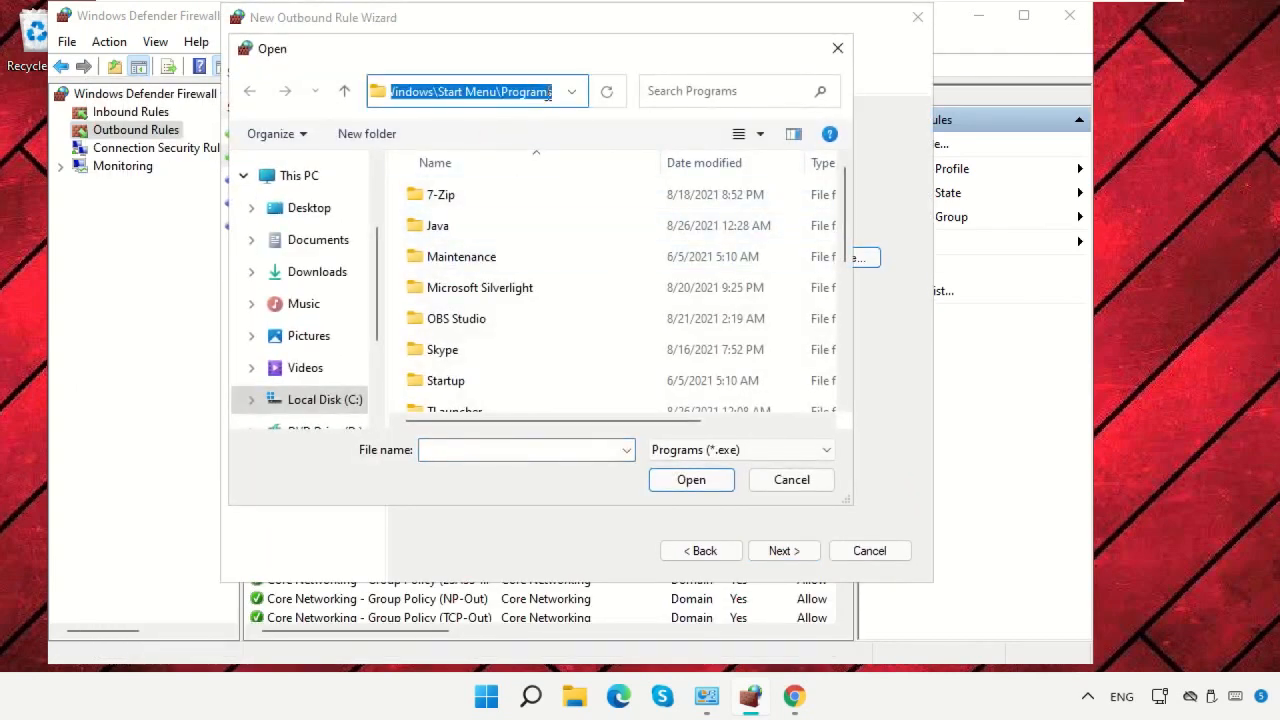
left_click(571, 91)
left_click(571, 91)
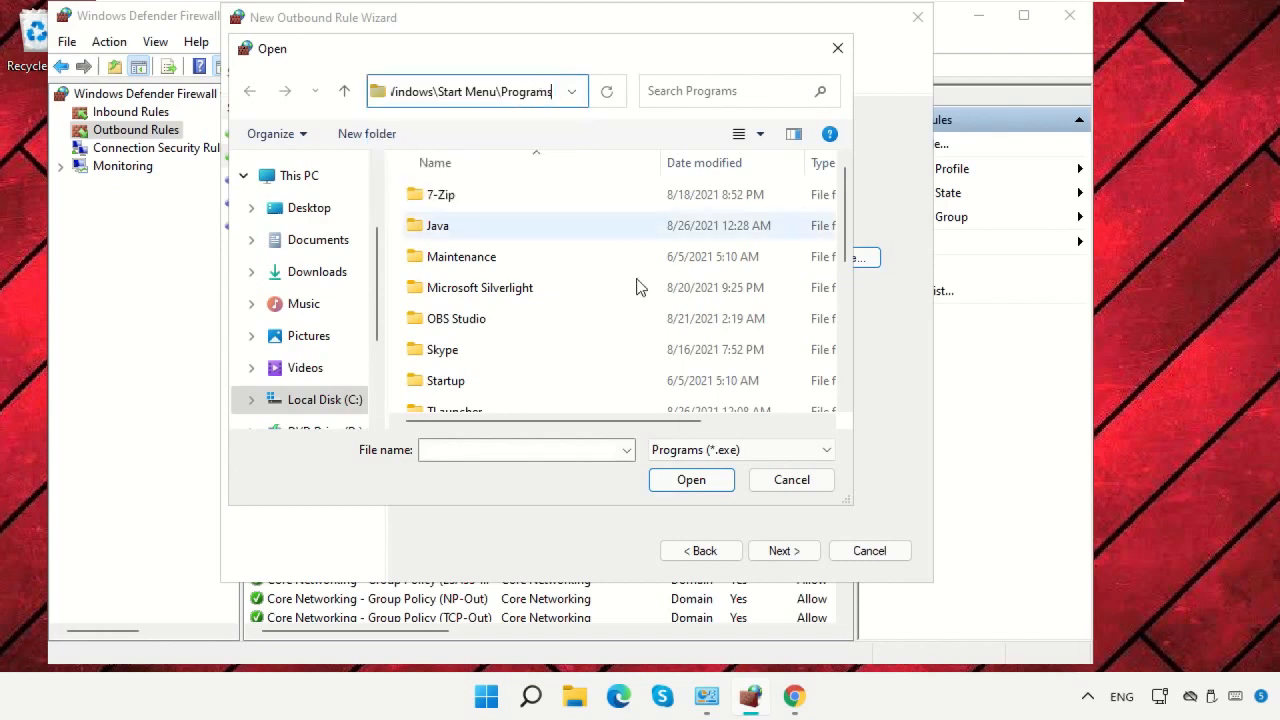
scroll(805, 242, "down", 5)
left_click(575, 337)
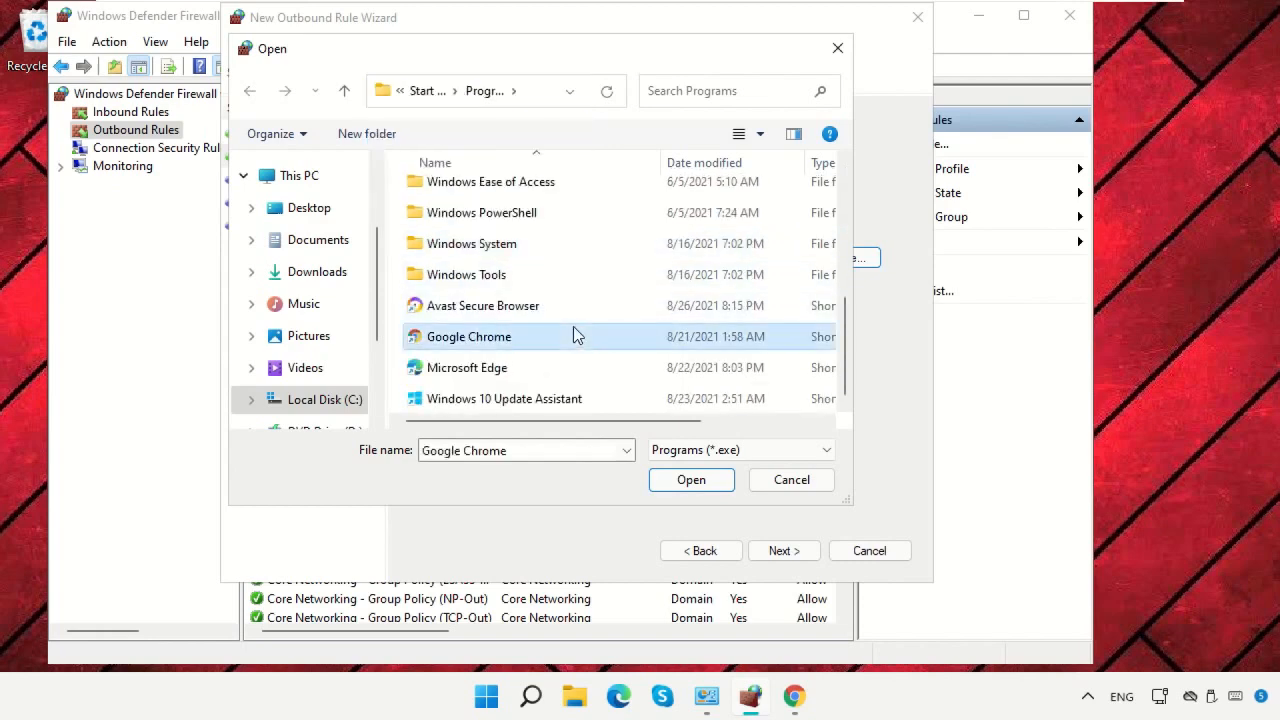
left_click(690, 480)
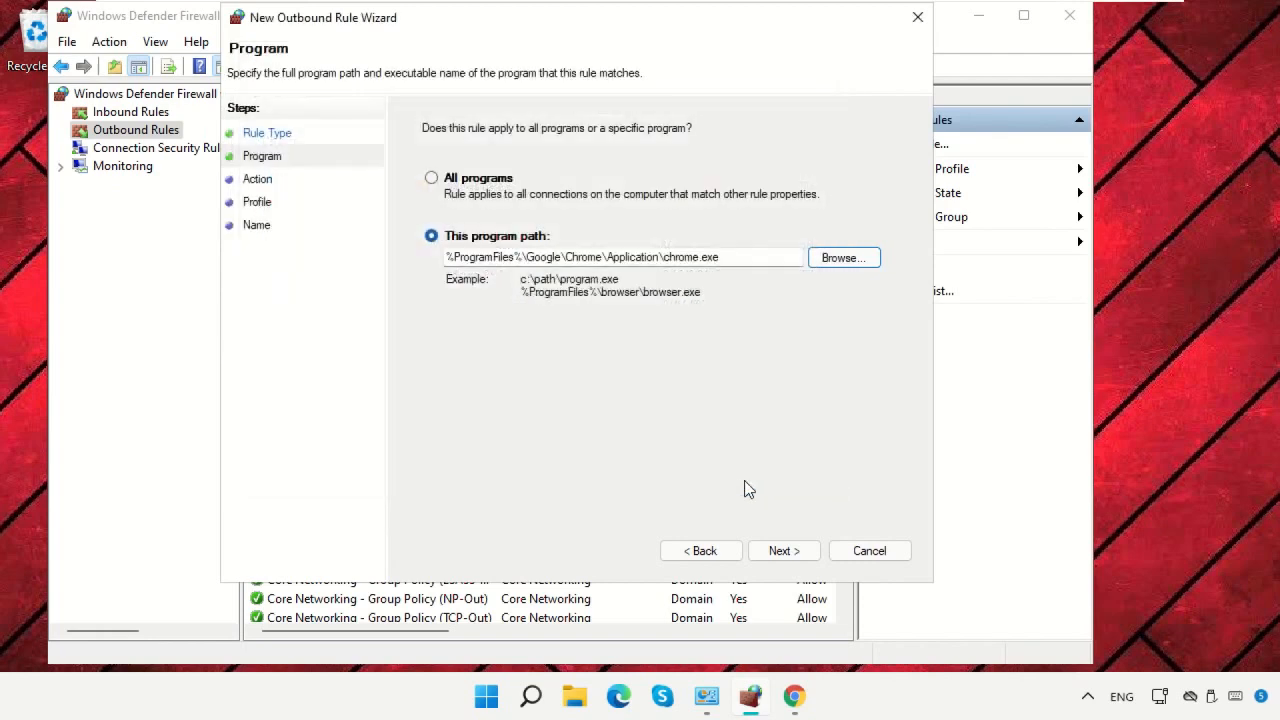
left_click(785, 556)
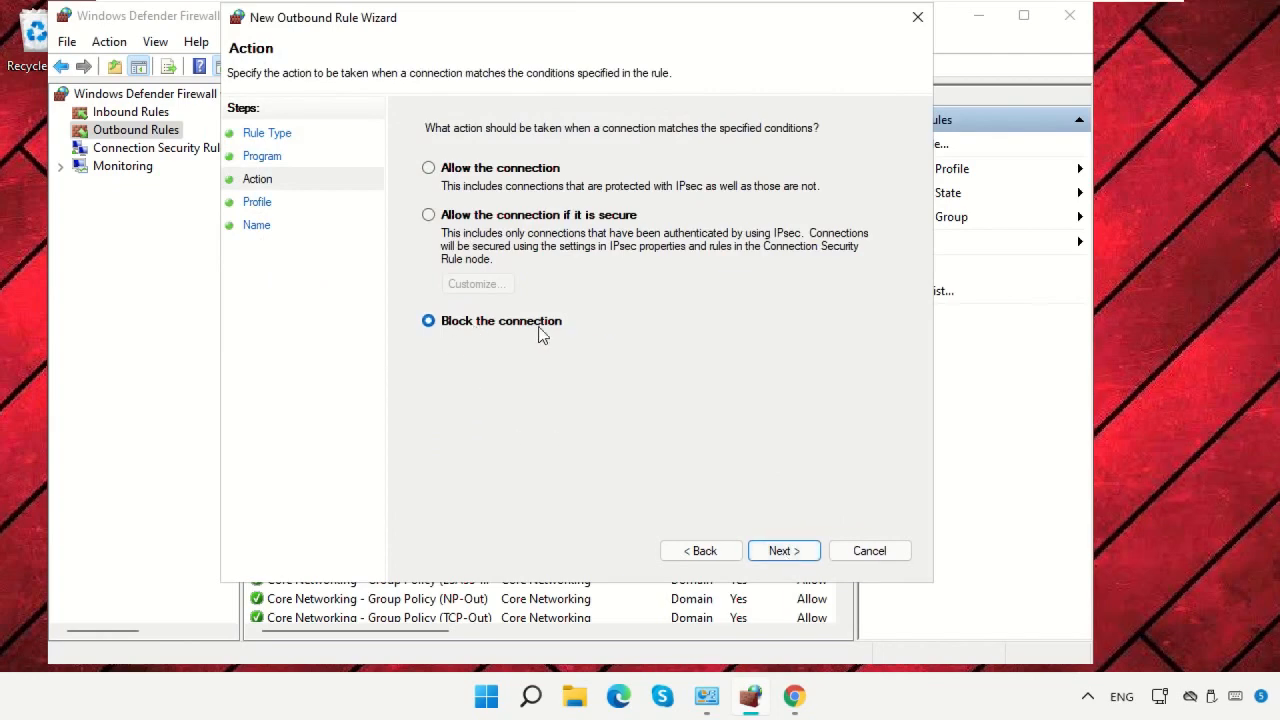
Step: Finish the outbound rule with Block the connection for the Domain, Private and Public profiles, named Chrome
left_click(795, 550)
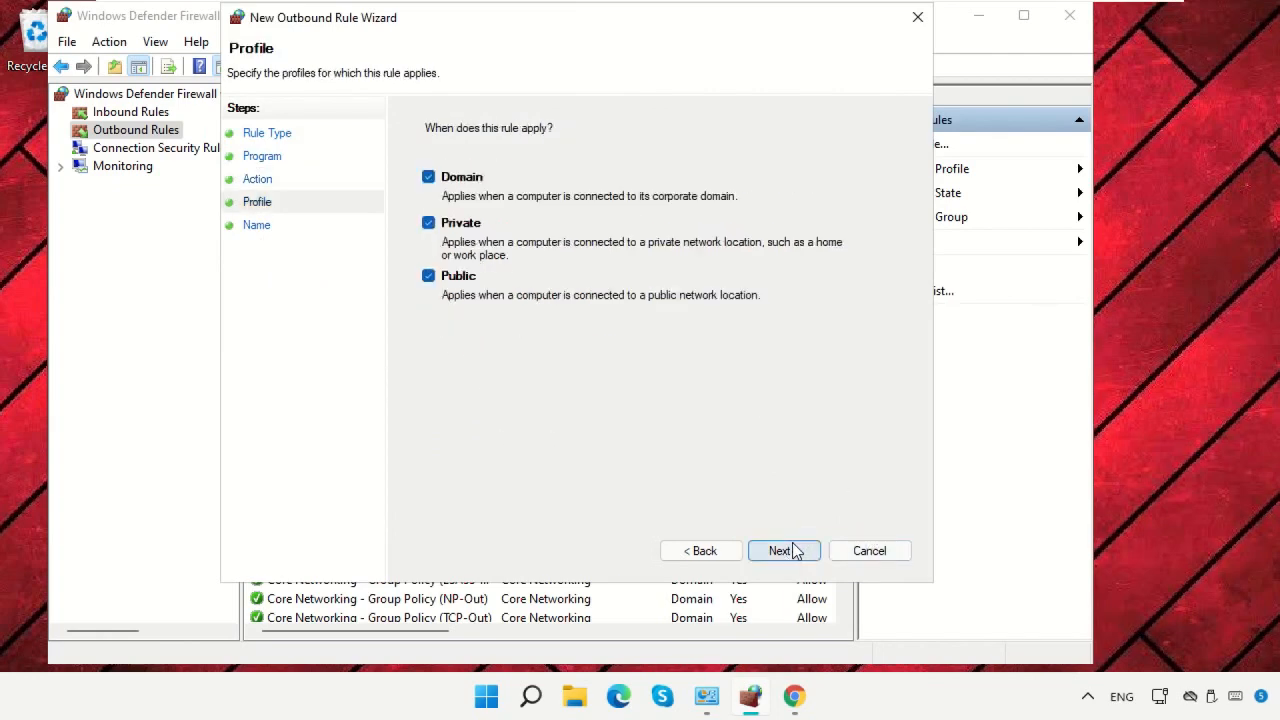
left_click(793, 551)
type("Chrome")
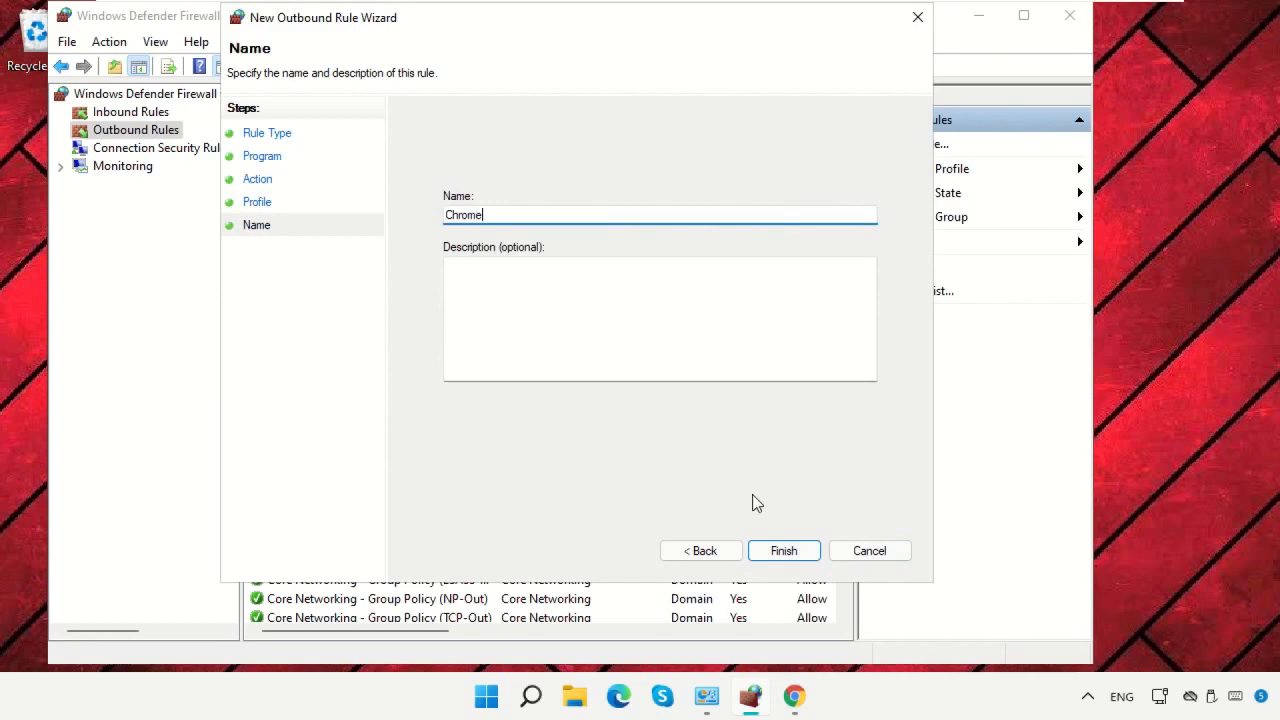
left_click(801, 552)
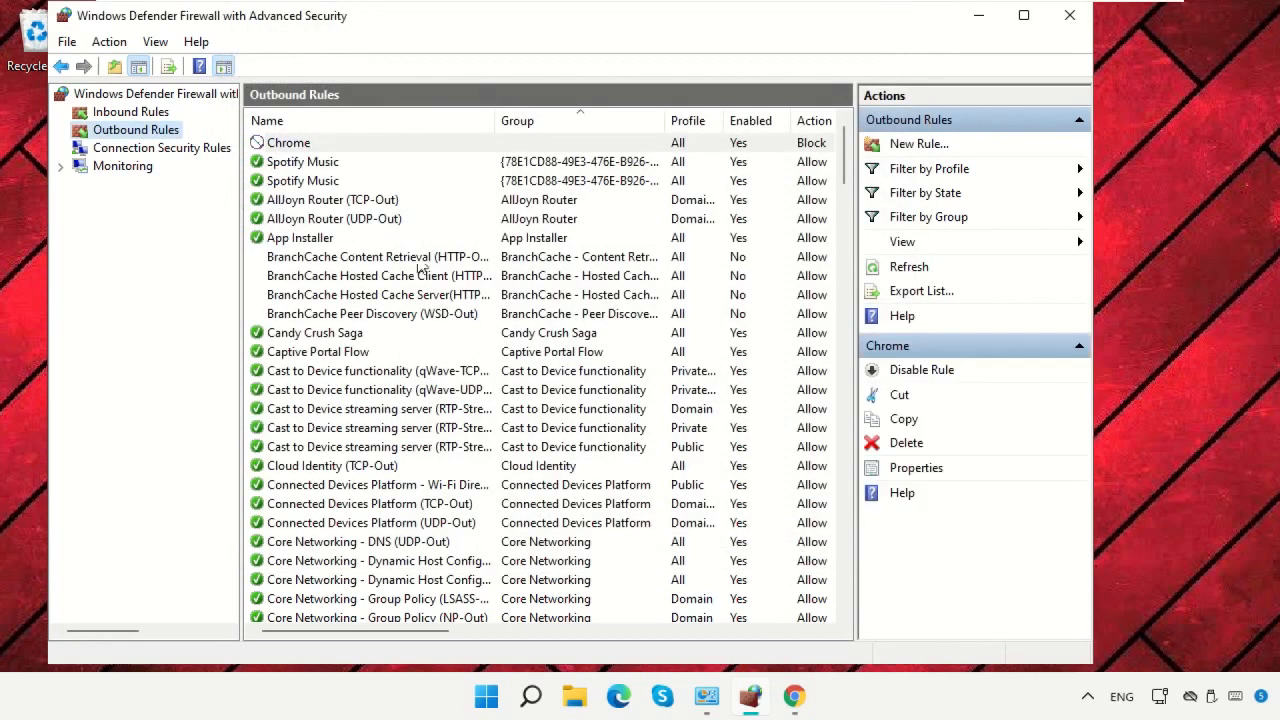
Step: Check the Chrome rule in the outbound rules and in the inbound rules
left_click(298, 148)
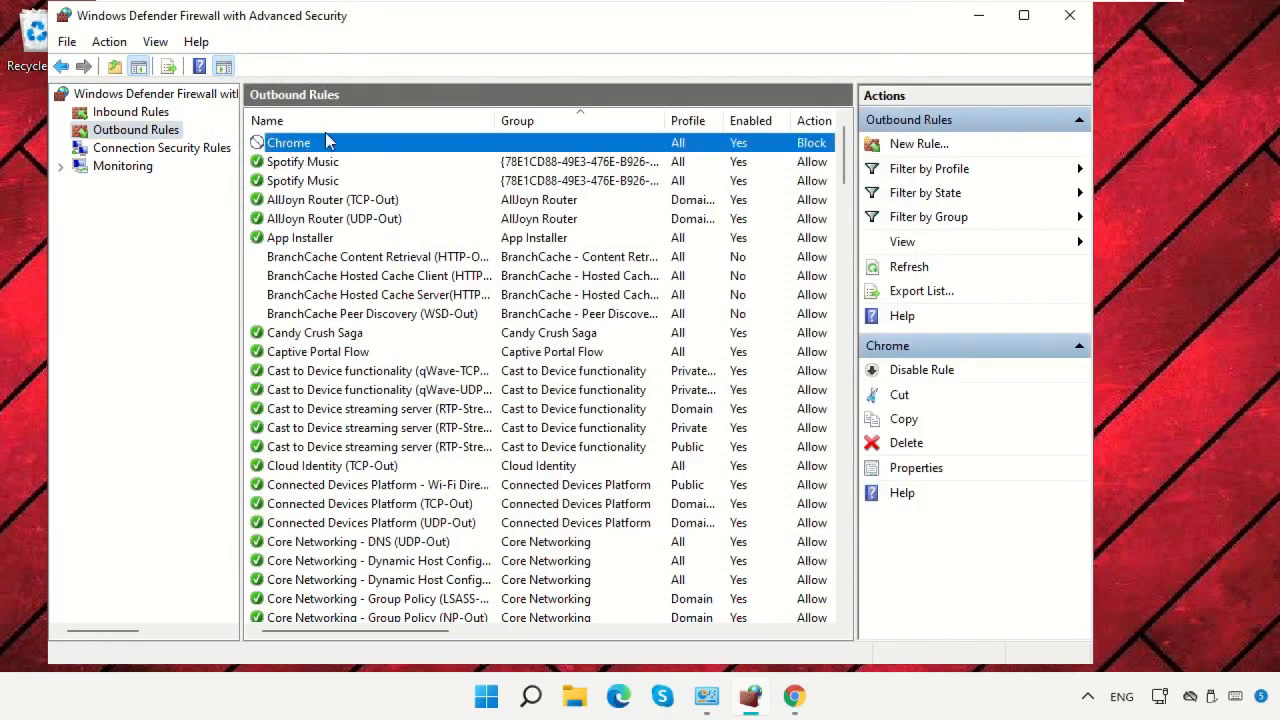
left_click(130, 112)
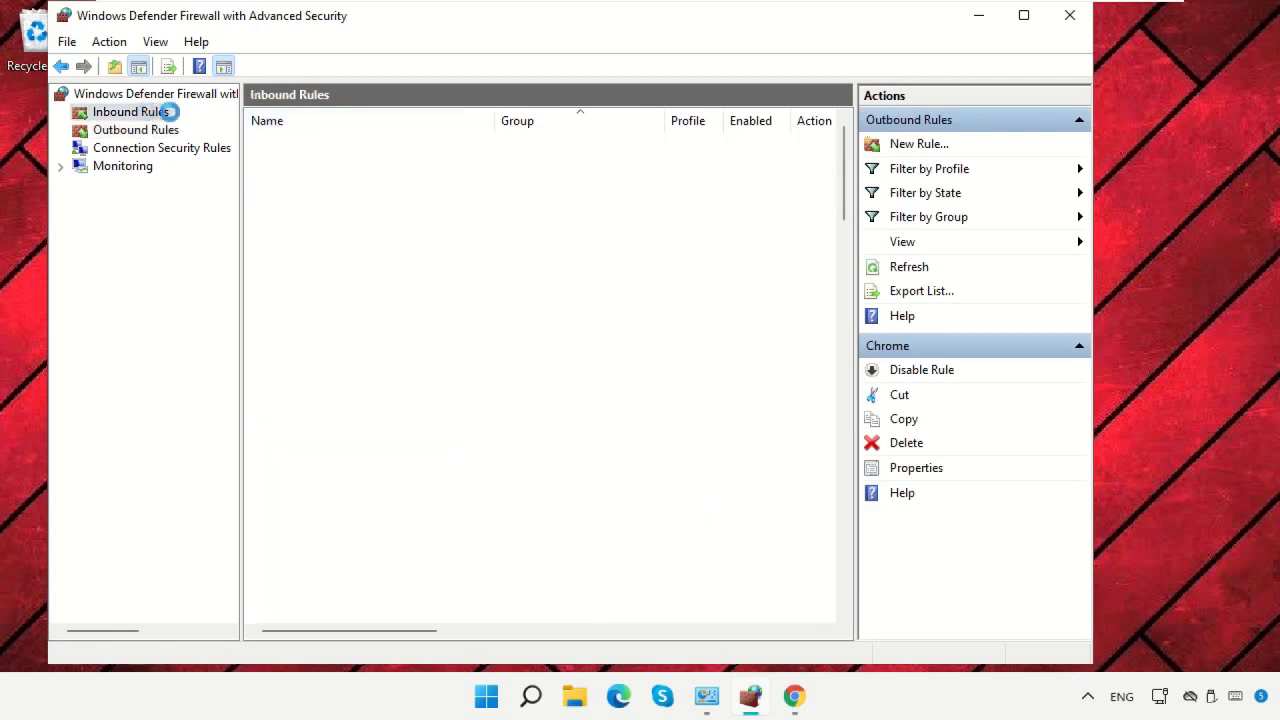
left_click(288, 143)
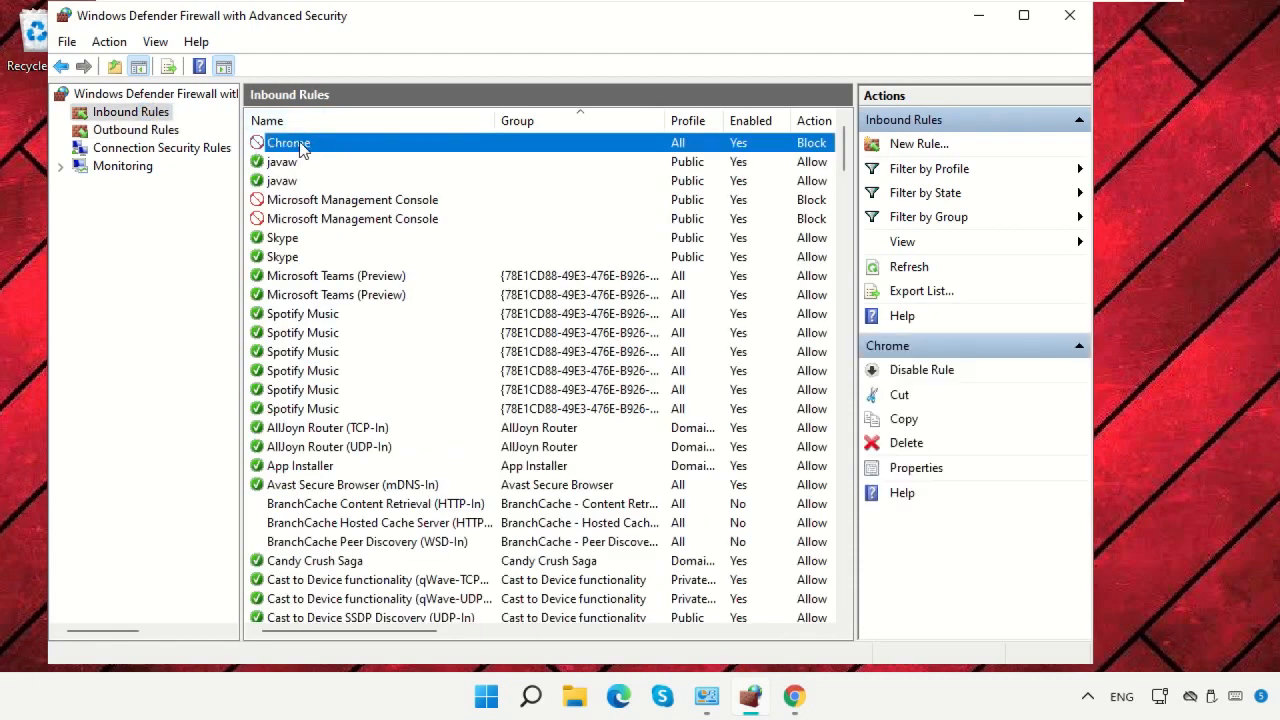
left_click(976, 18)
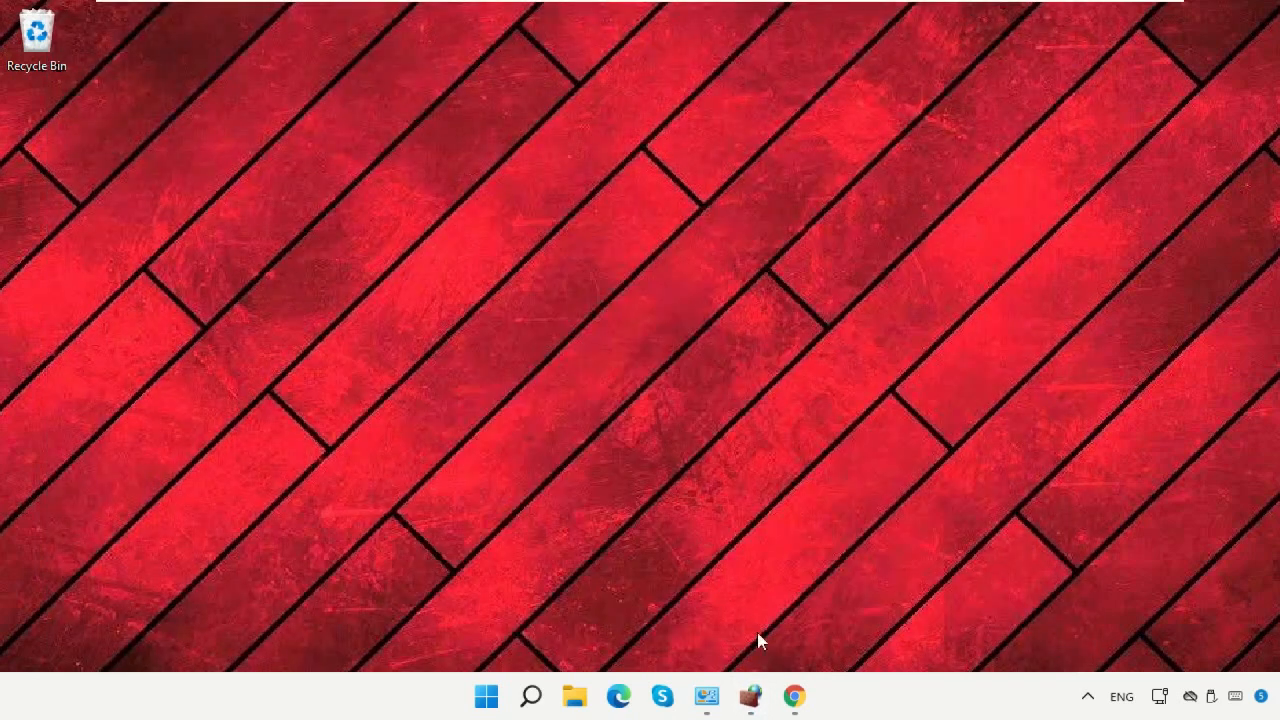
left_click(794, 696)
left_click(279, 88)
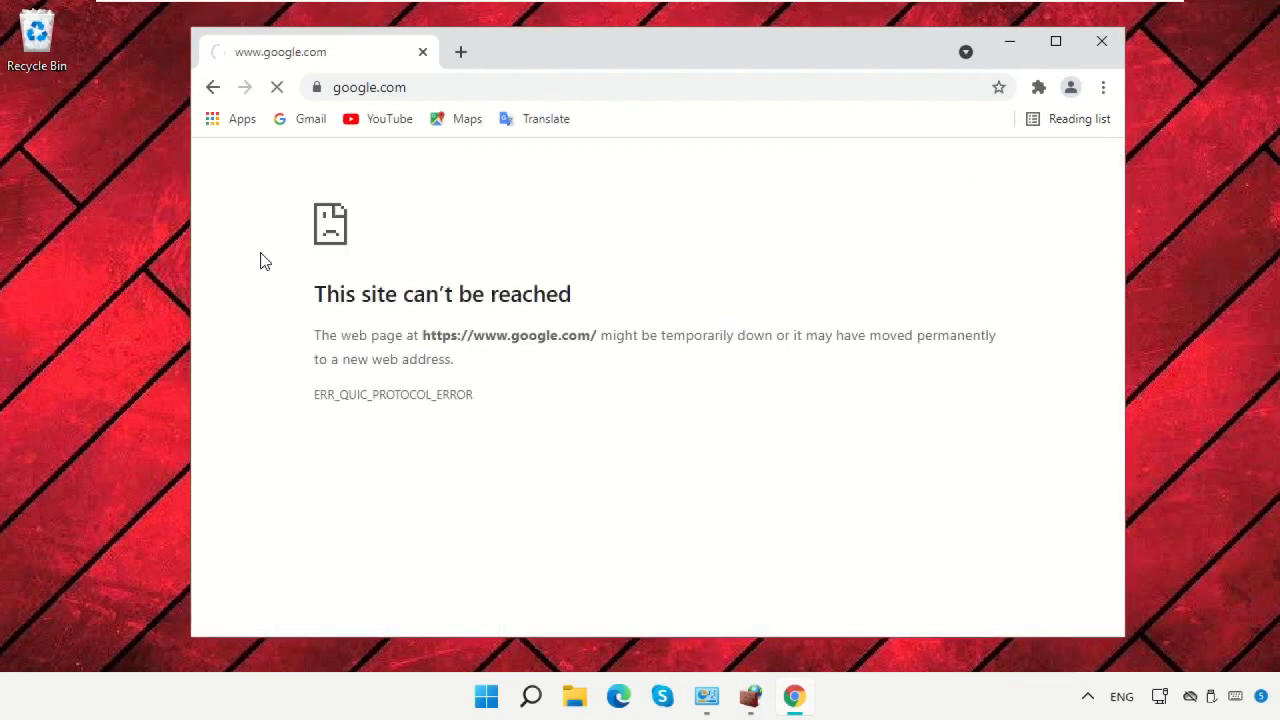
left_click(461, 52)
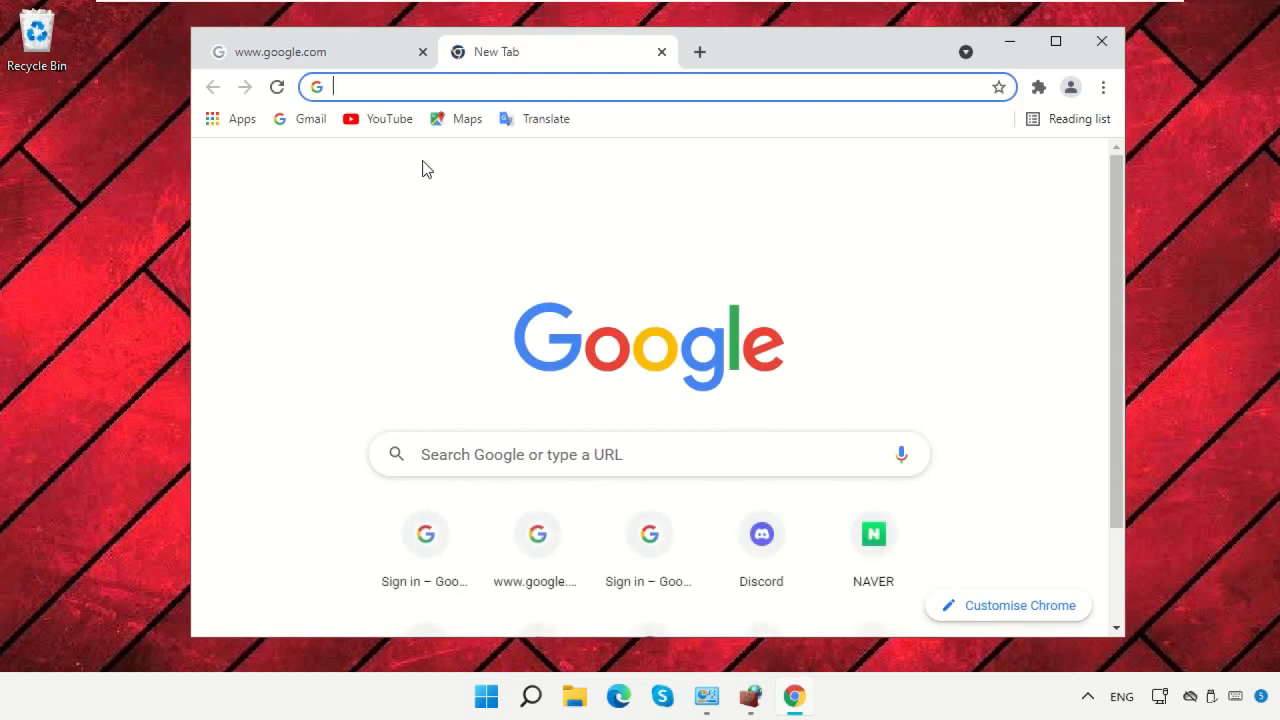
type("www.google.com")
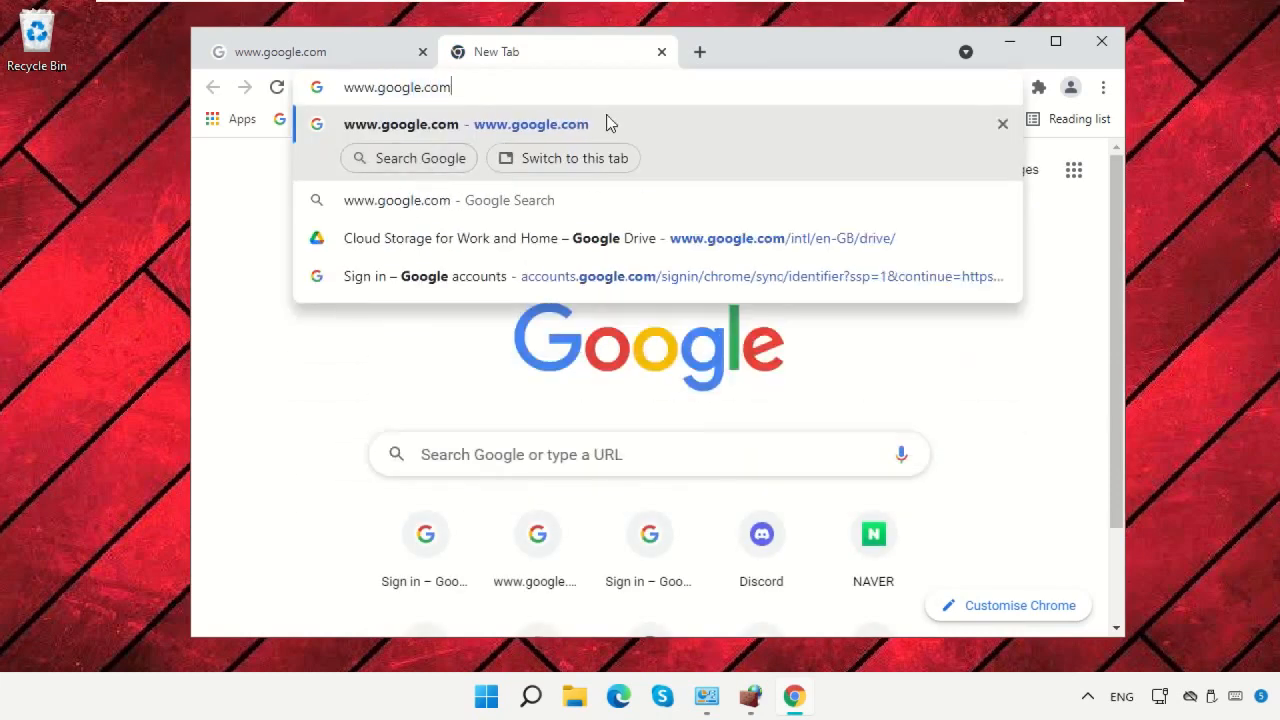
left_click(607, 117)
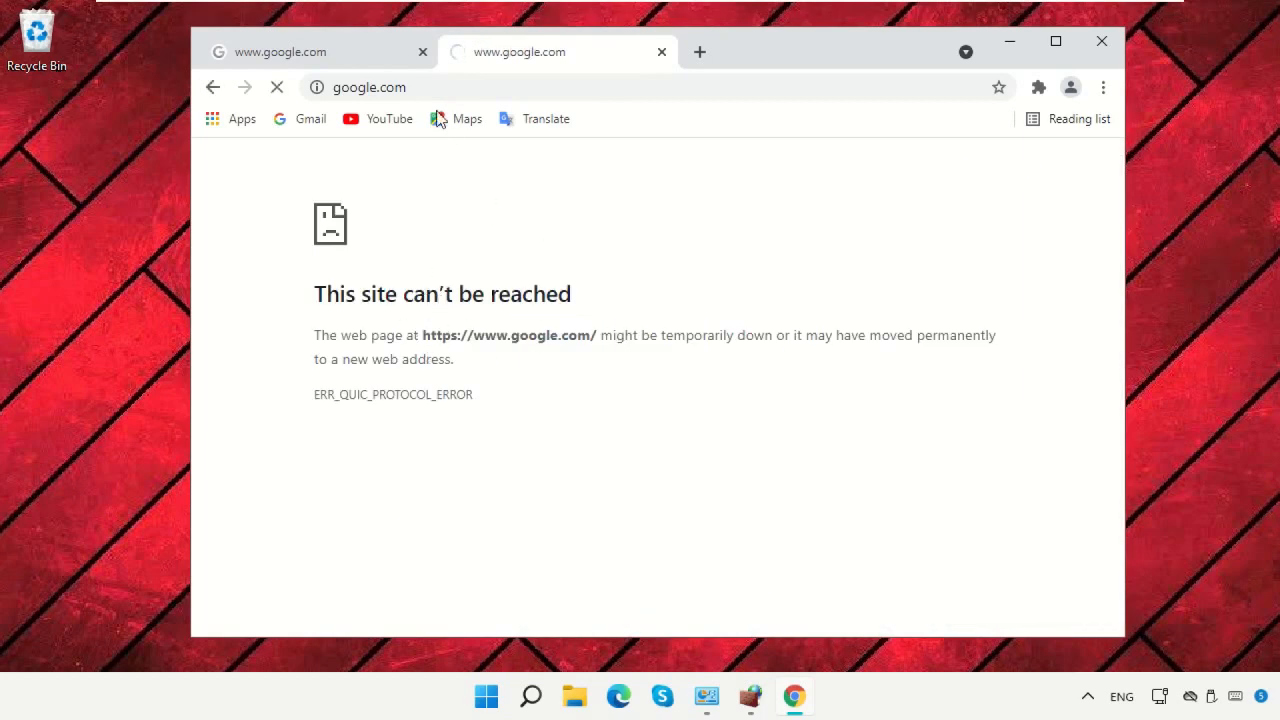
left_click(422, 52)
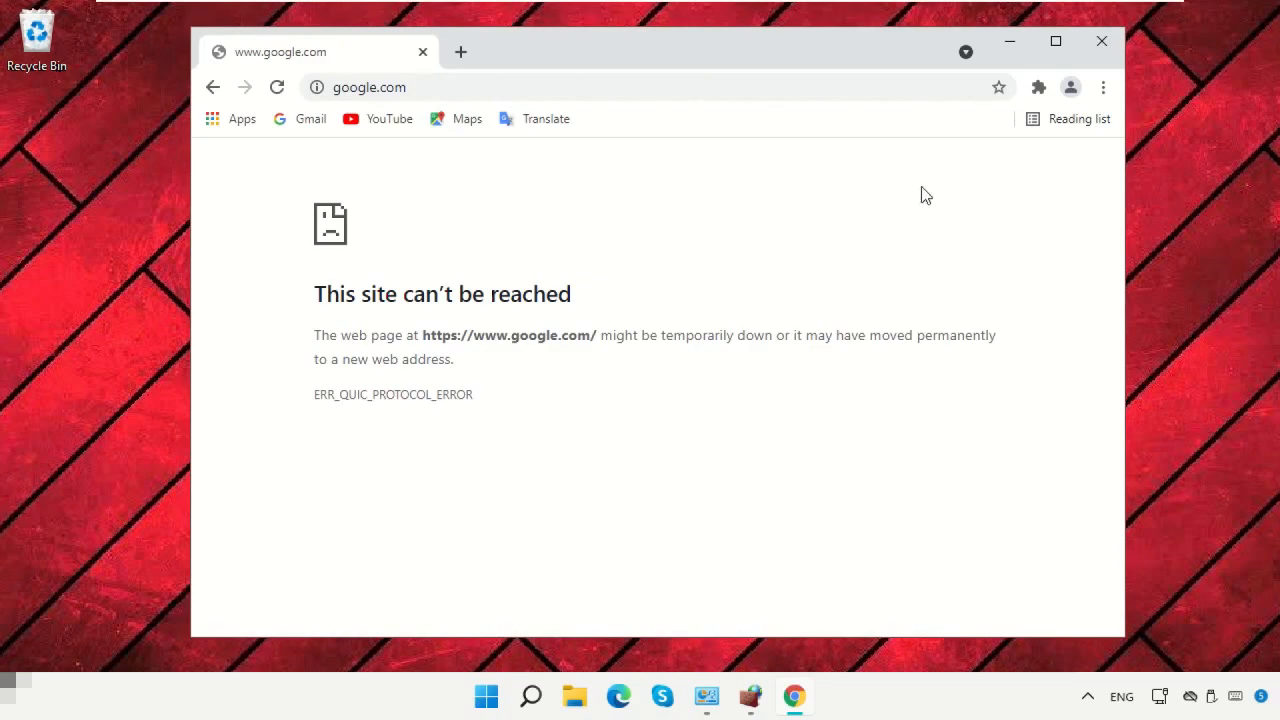
left_click(1008, 45)
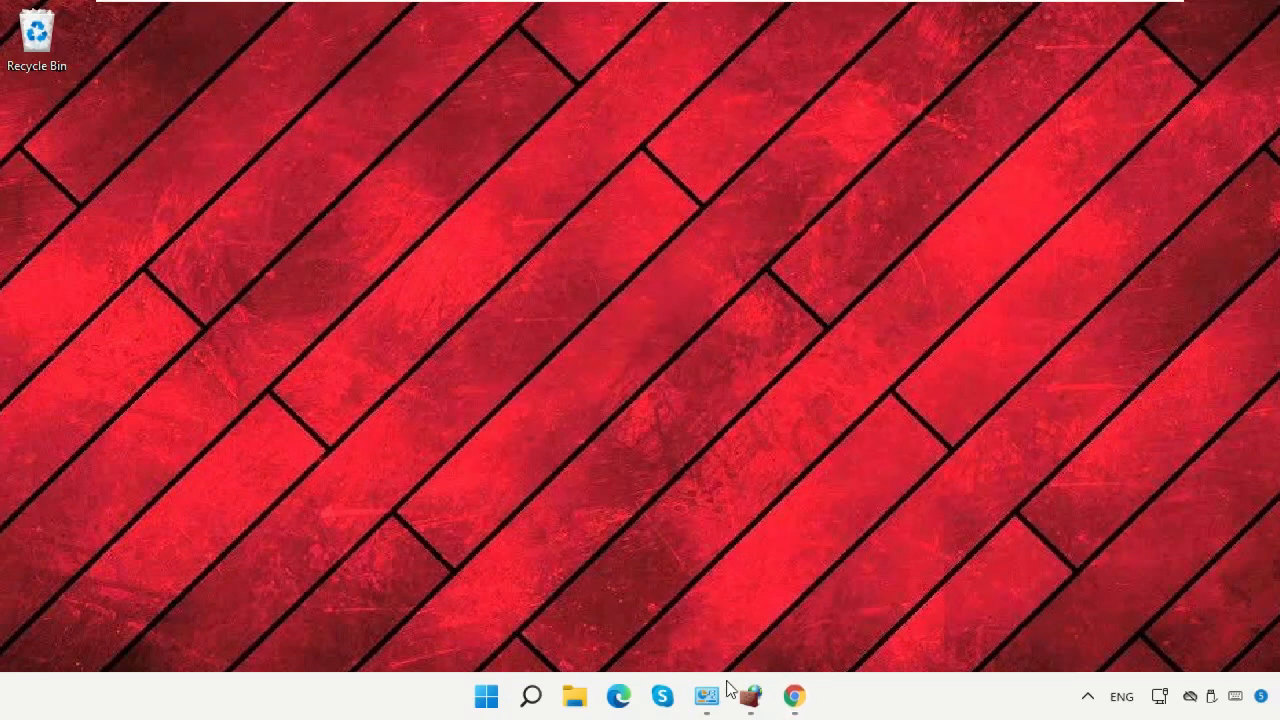
Step: Return to Windows Defender Firewall with Advanced Security and disable the Chrome rule in both the inbound and outbound rules
left_click(726, 696)
left_click(745, 702)
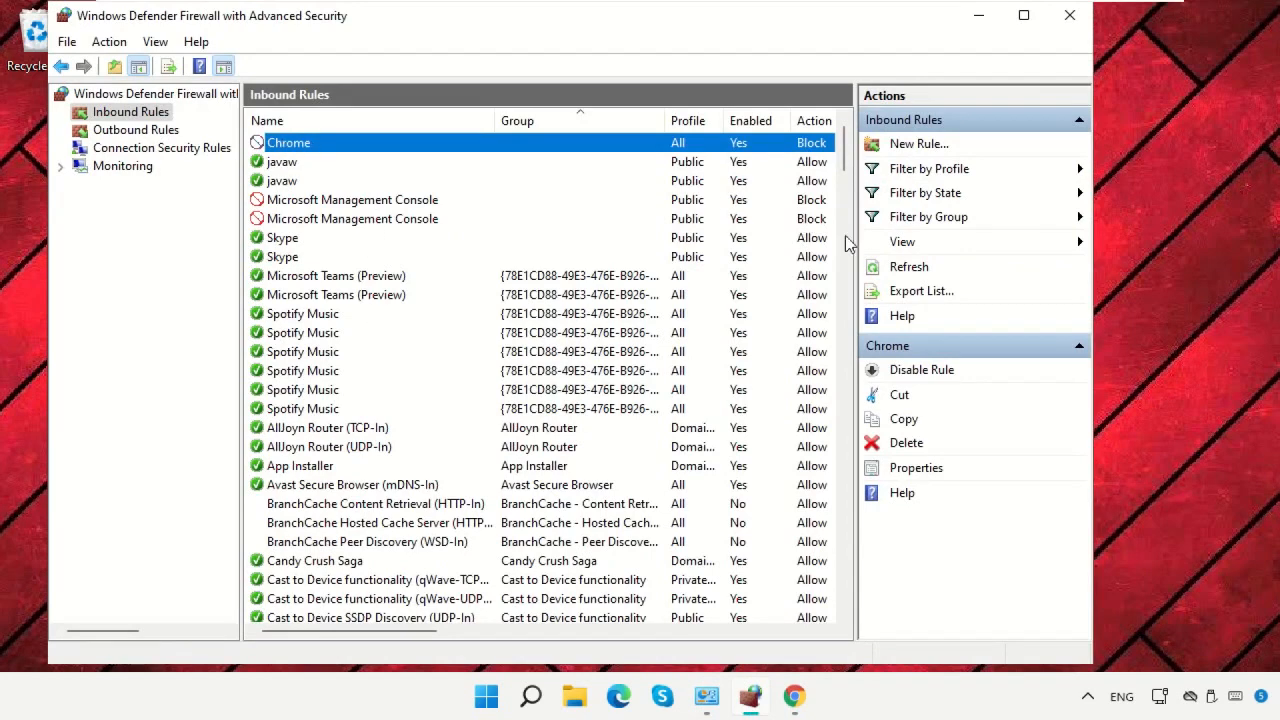
left_click(905, 370)
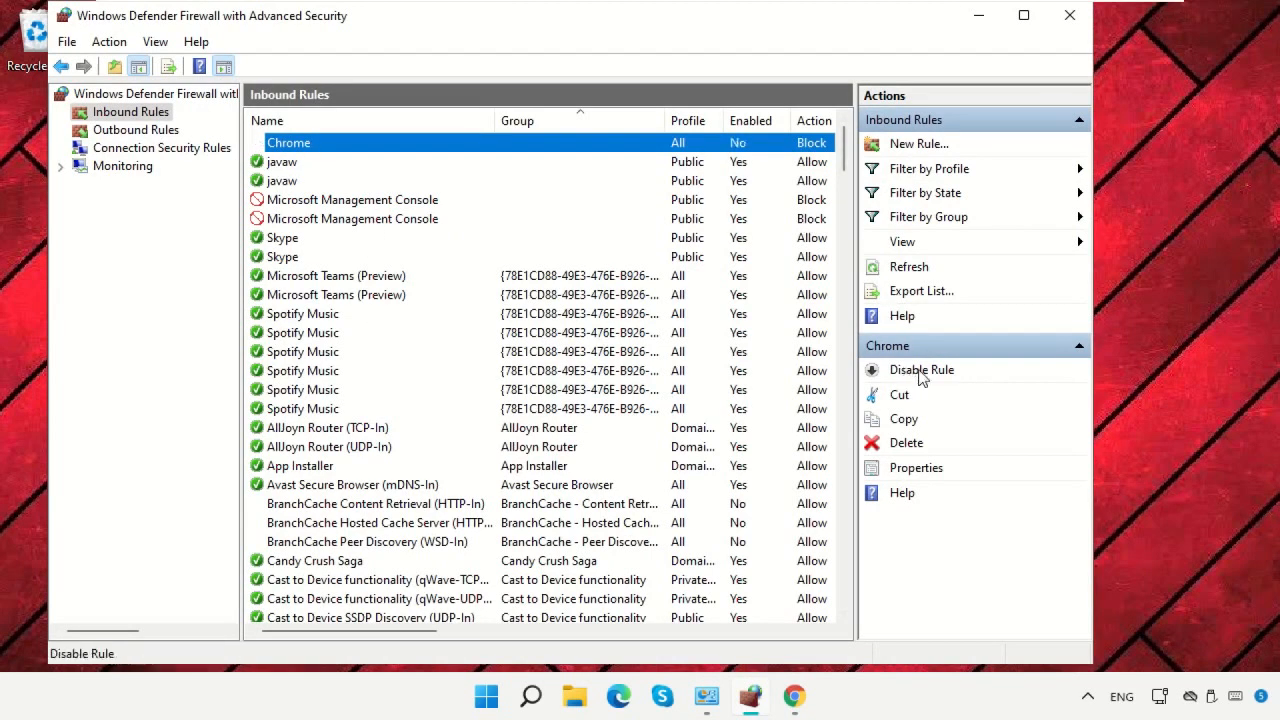
left_click(130, 129)
left_click(285, 145)
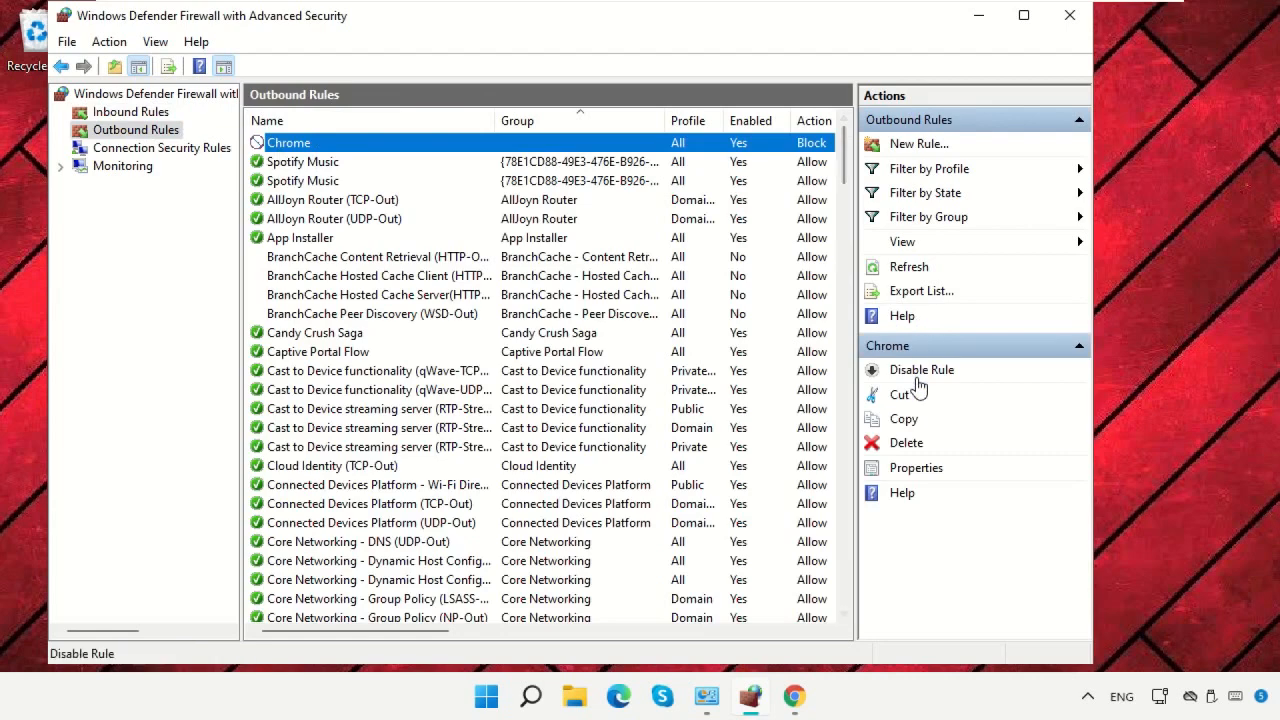
left_click(918, 371)
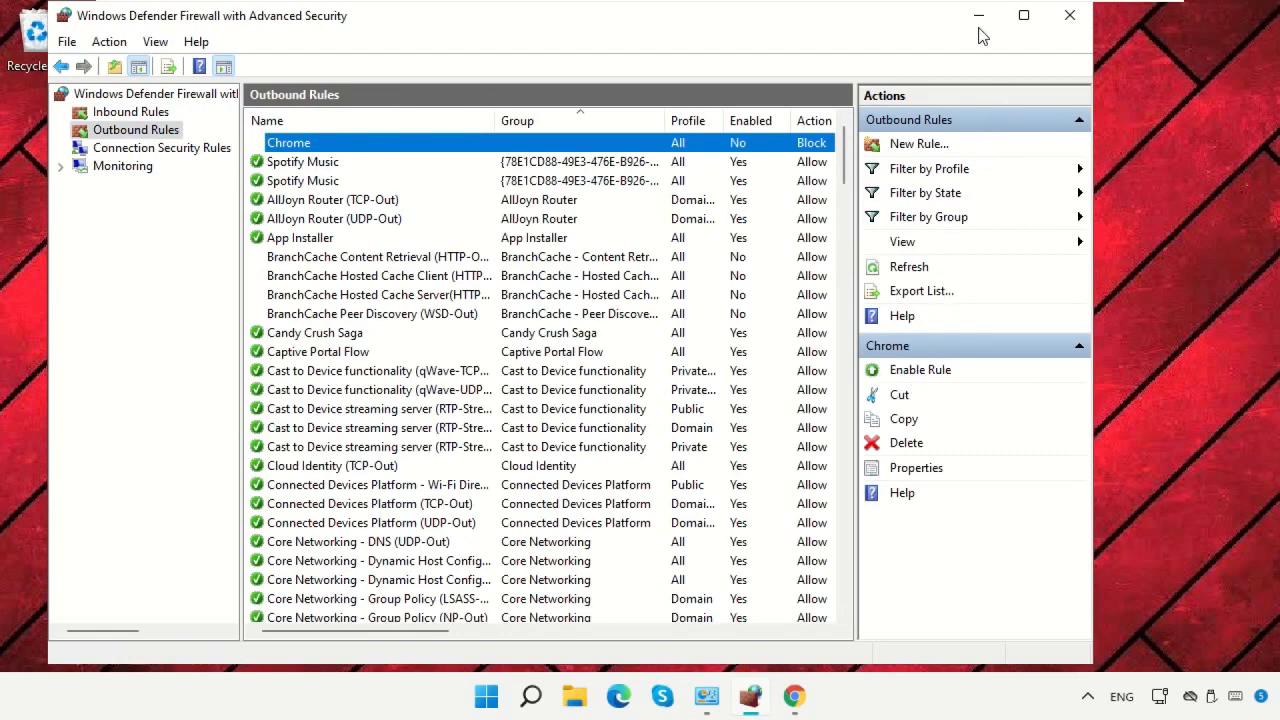
Step: Minimize the firewall window, switch to Google Chrome and reload google.com to check access with the rules disabled
left_click(979, 17)
left_click(942, 30)
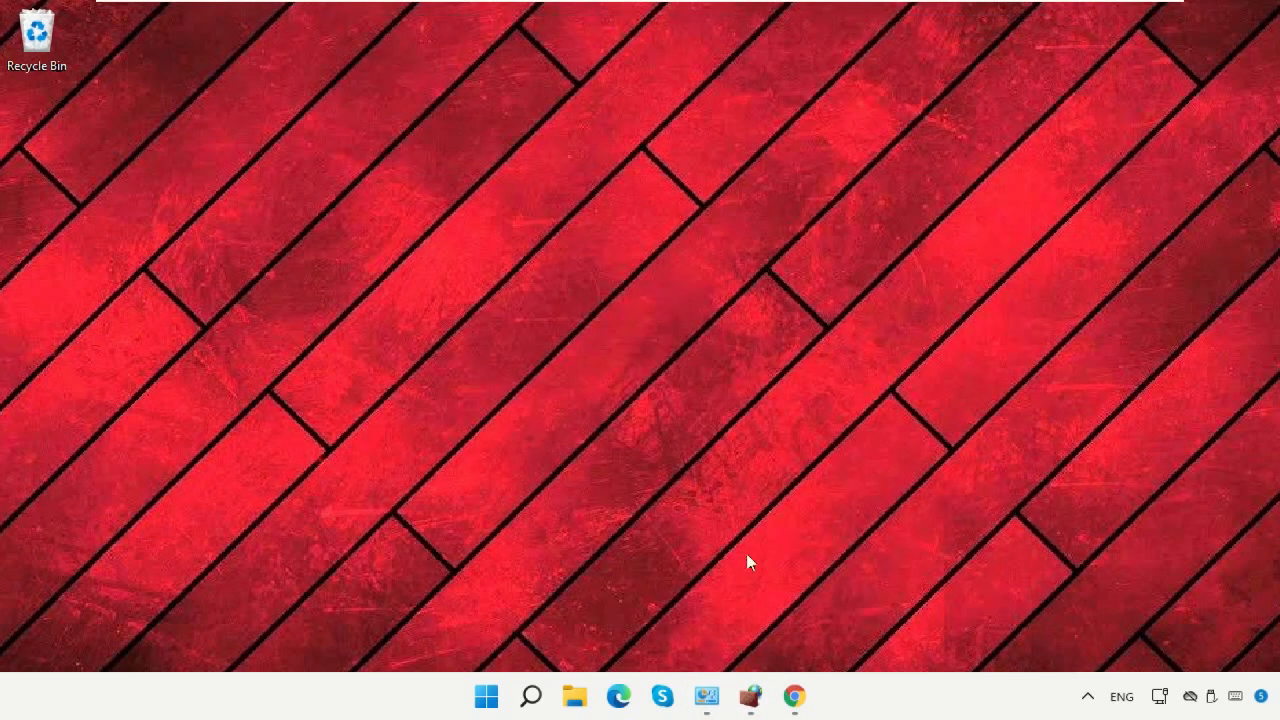
left_click(794, 696)
left_click(278, 89)
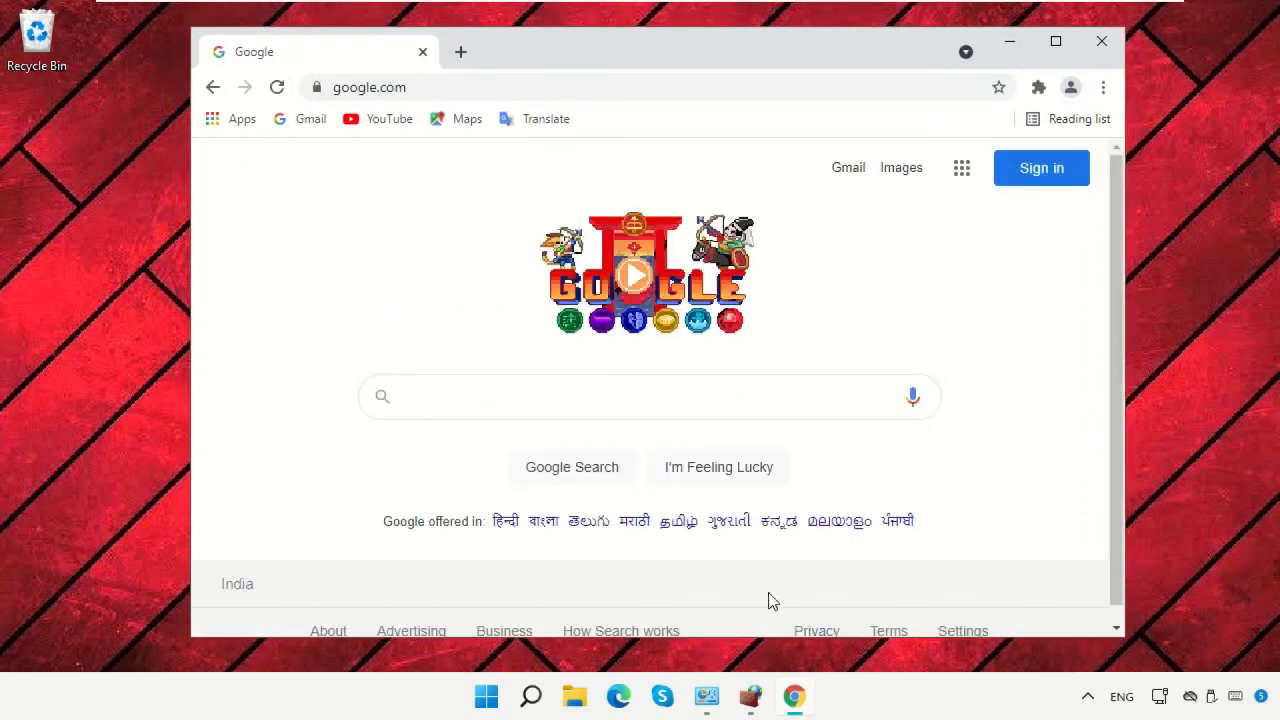
Step: Switch back to the firewall window and enable the Chrome rule again in both the outbound and inbound rules
left_click(750, 696)
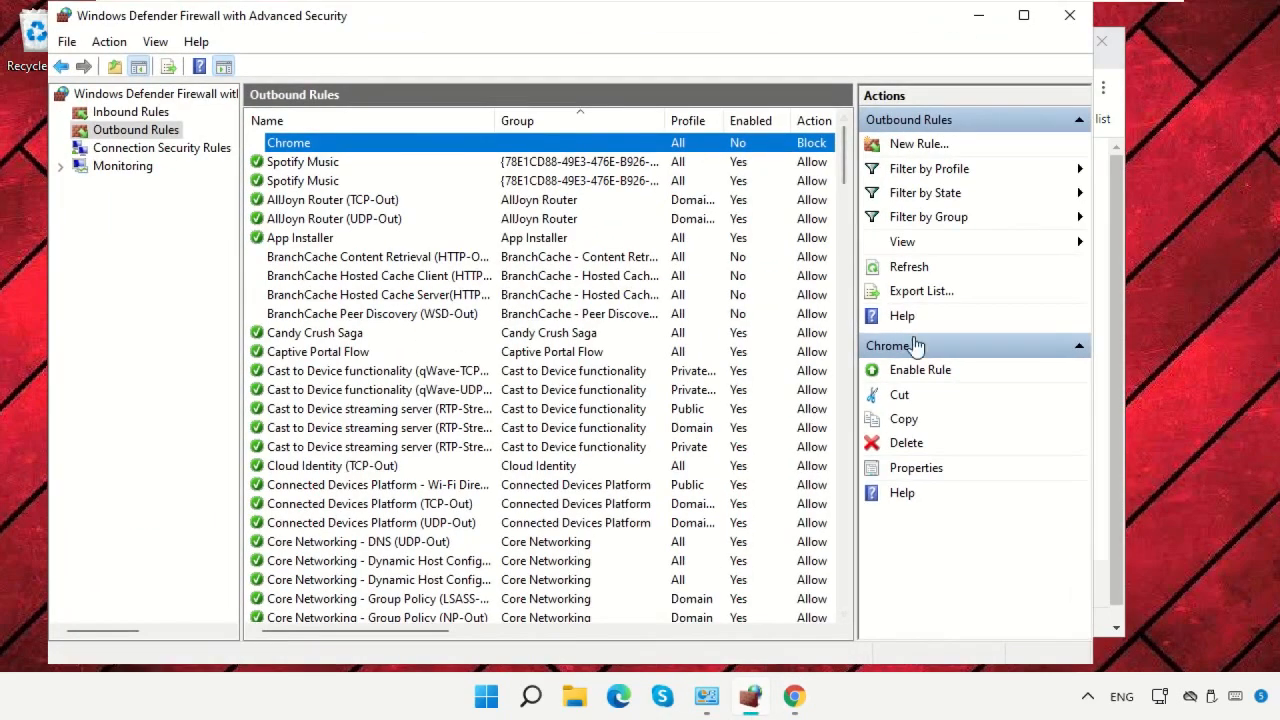
left_click(915, 370)
left_click(130, 112)
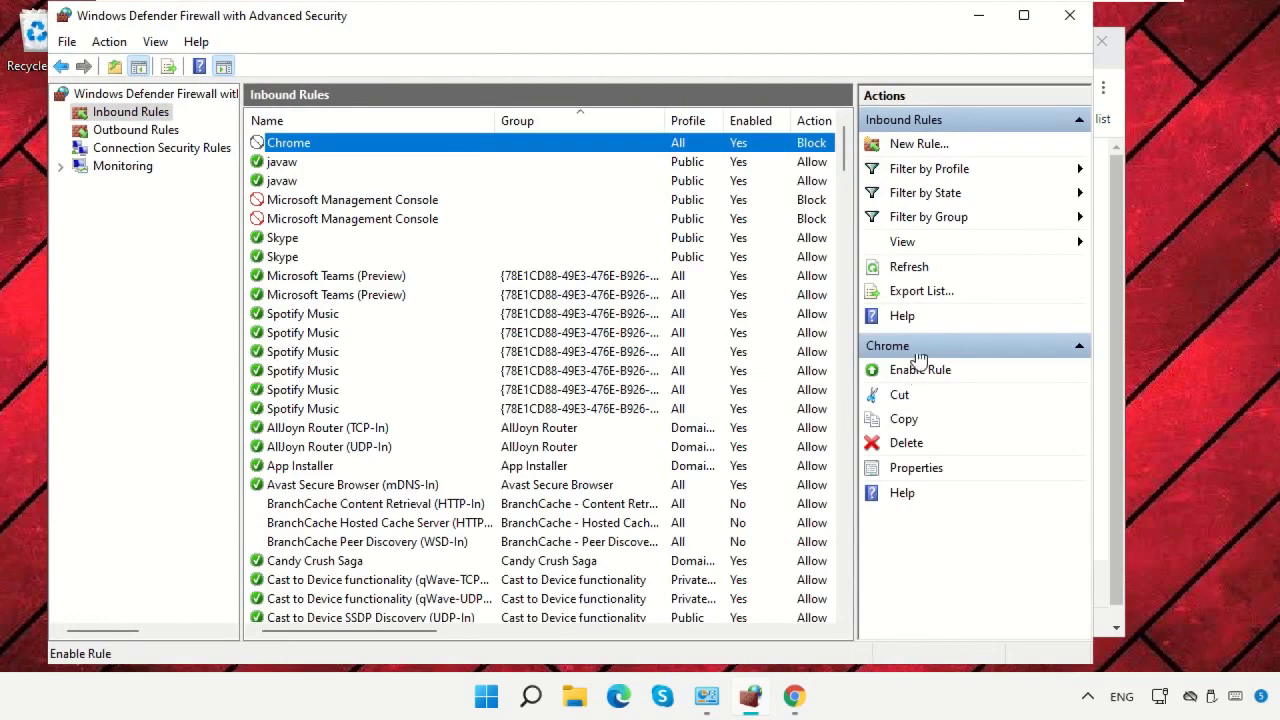
left_click(907, 371)
Step: Minimize the firewall window and reload google.com in Google Chrome to check the block with the rules enabled
left_click(978, 15)
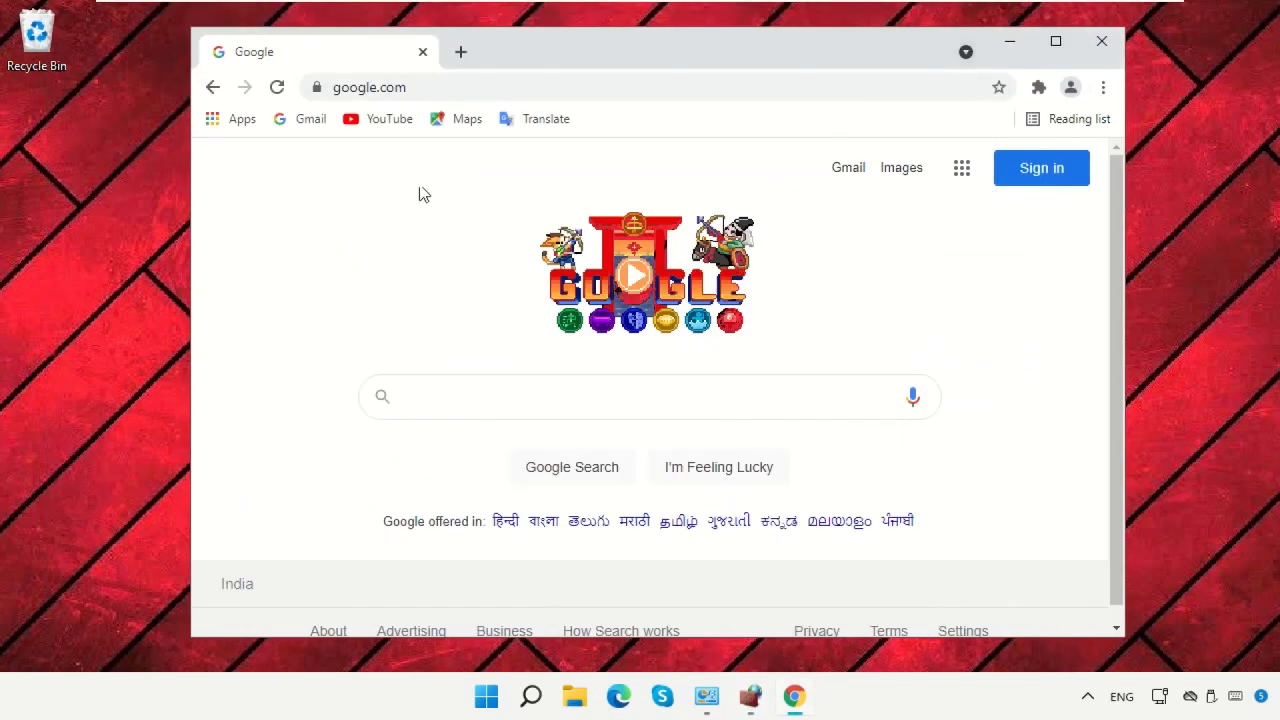
left_click(277, 87)
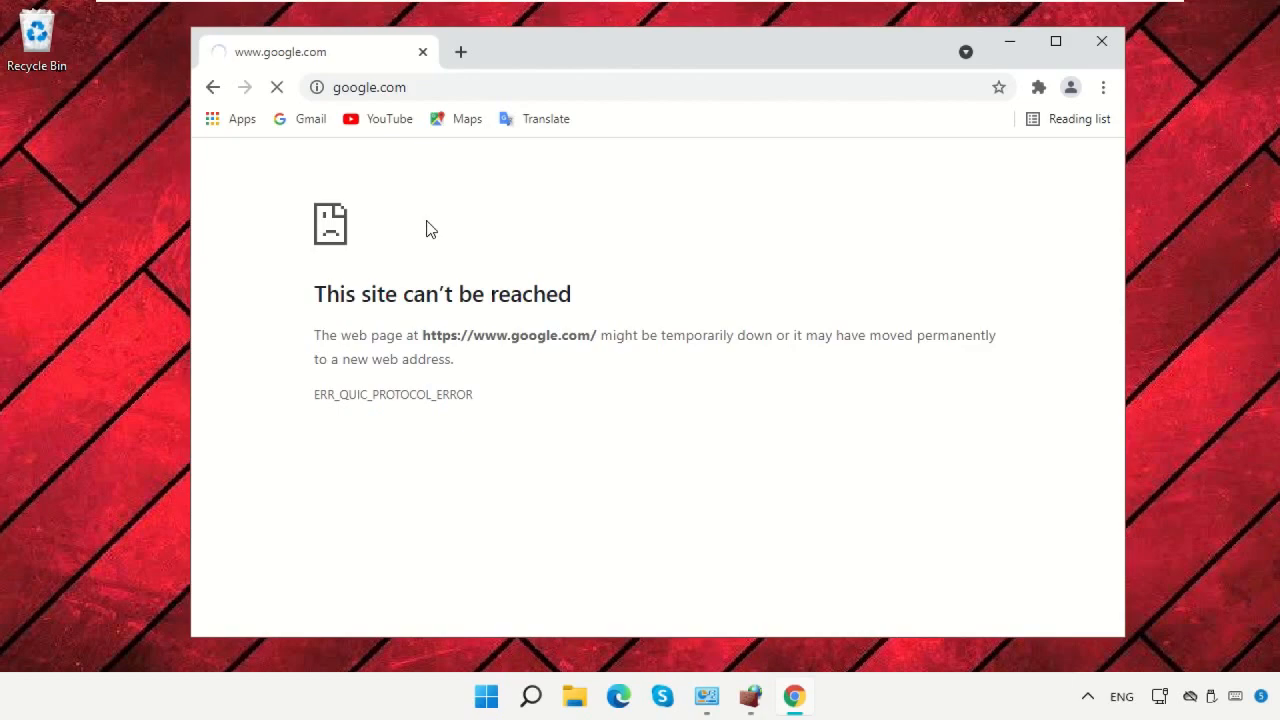
Step: Close Google Chrome, switch back to Windows Defender Firewall with Advanced Security and delete the Chrome rule from the inbound rules
left_click(1101, 41)
left_click(773, 695)
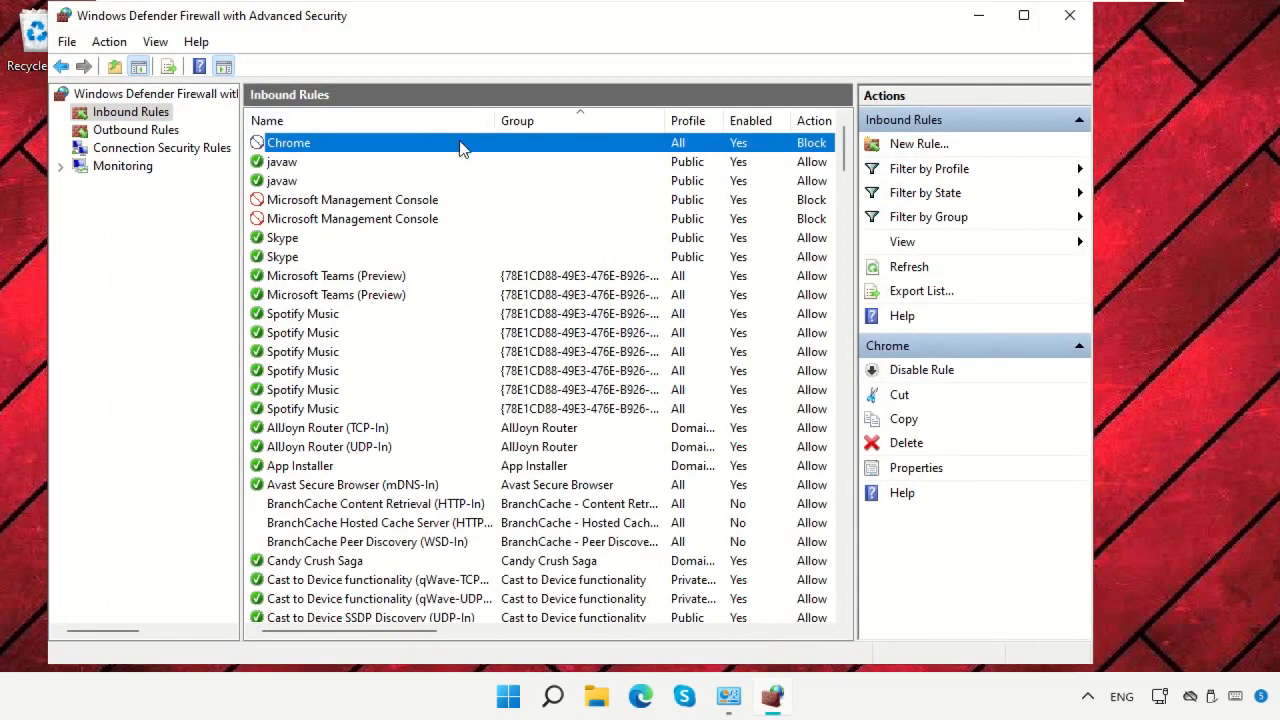
left_click(903, 442)
left_click(672, 418)
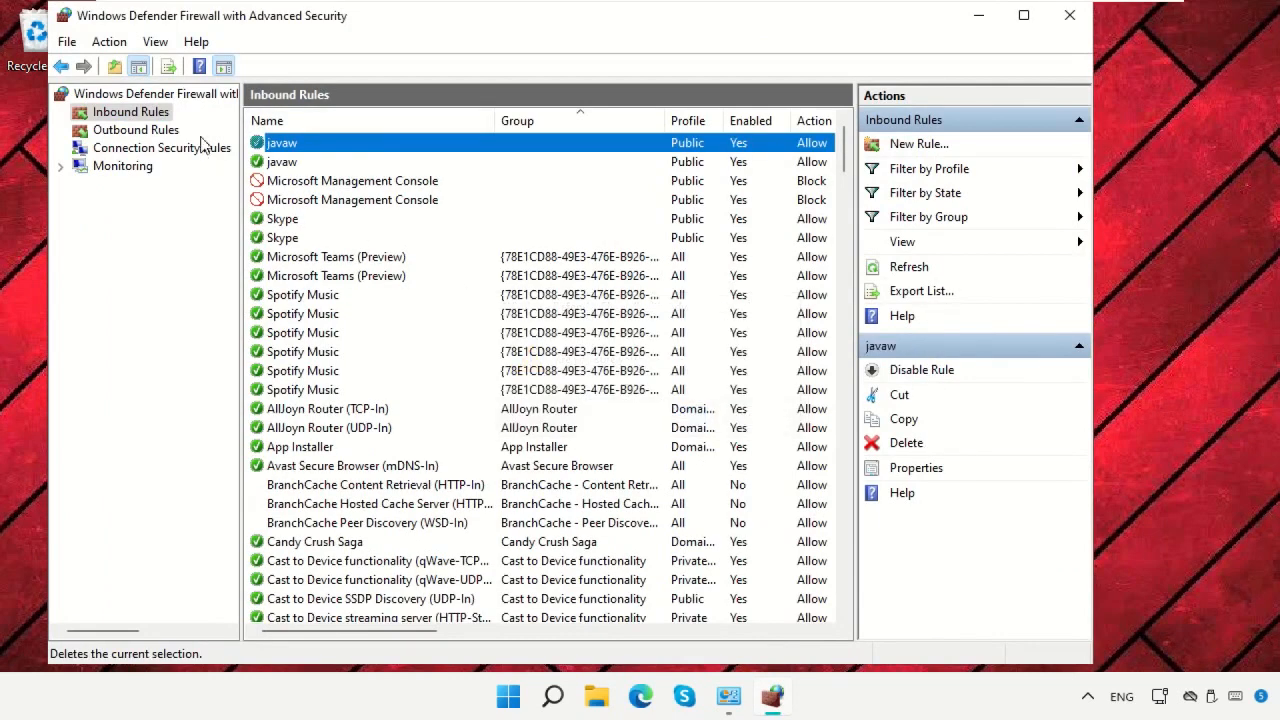
Step: Delete the Chrome rule from the outbound rules as well and close the firewall window
left_click(135, 130)
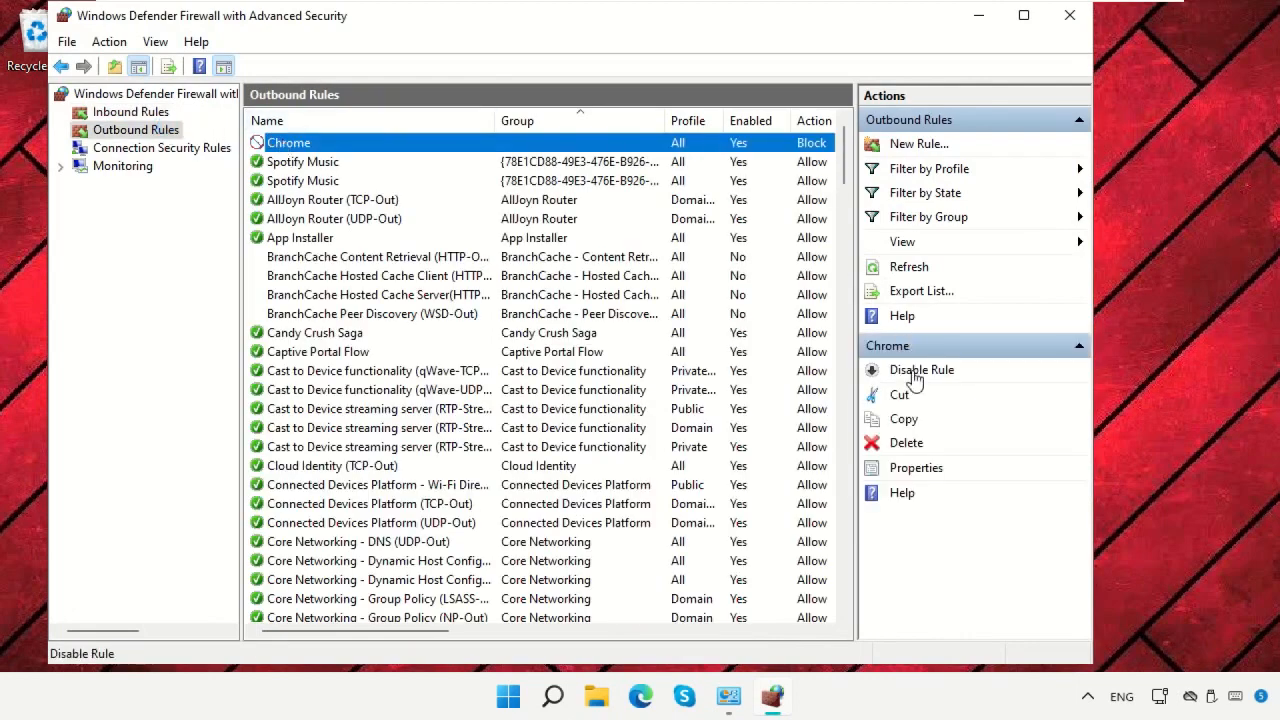
left_click(906, 443)
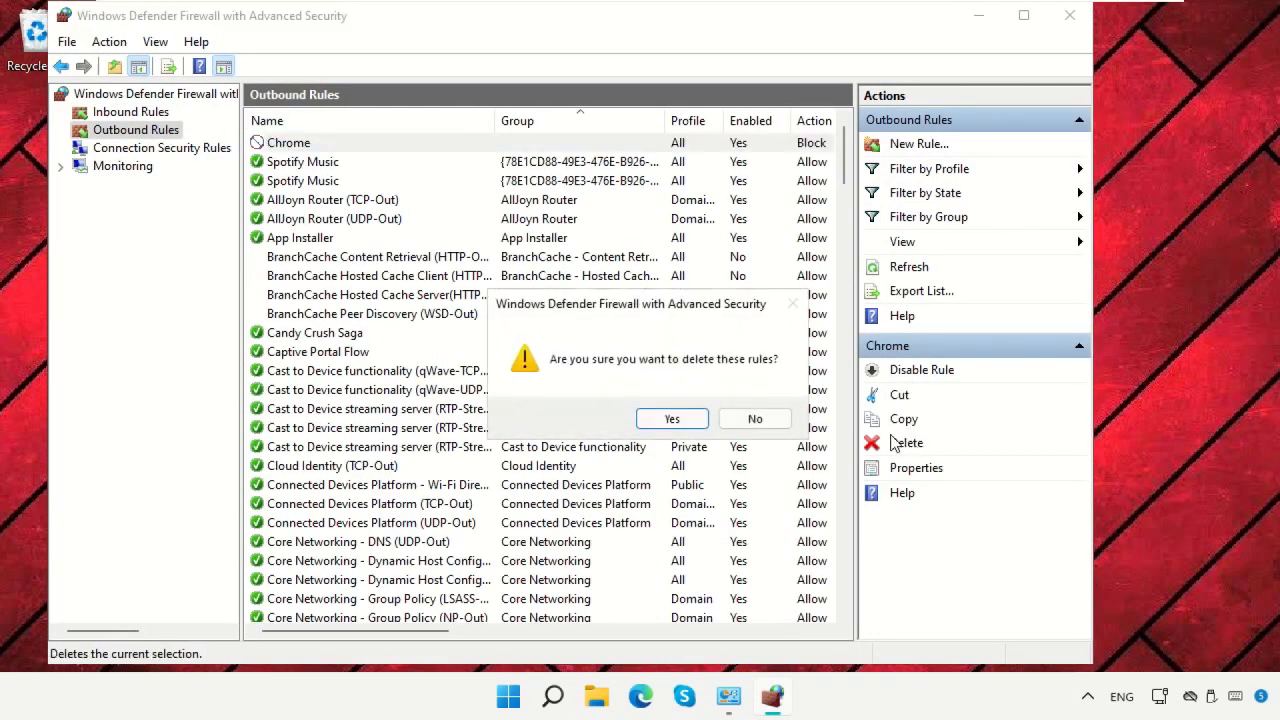
left_click(679, 420)
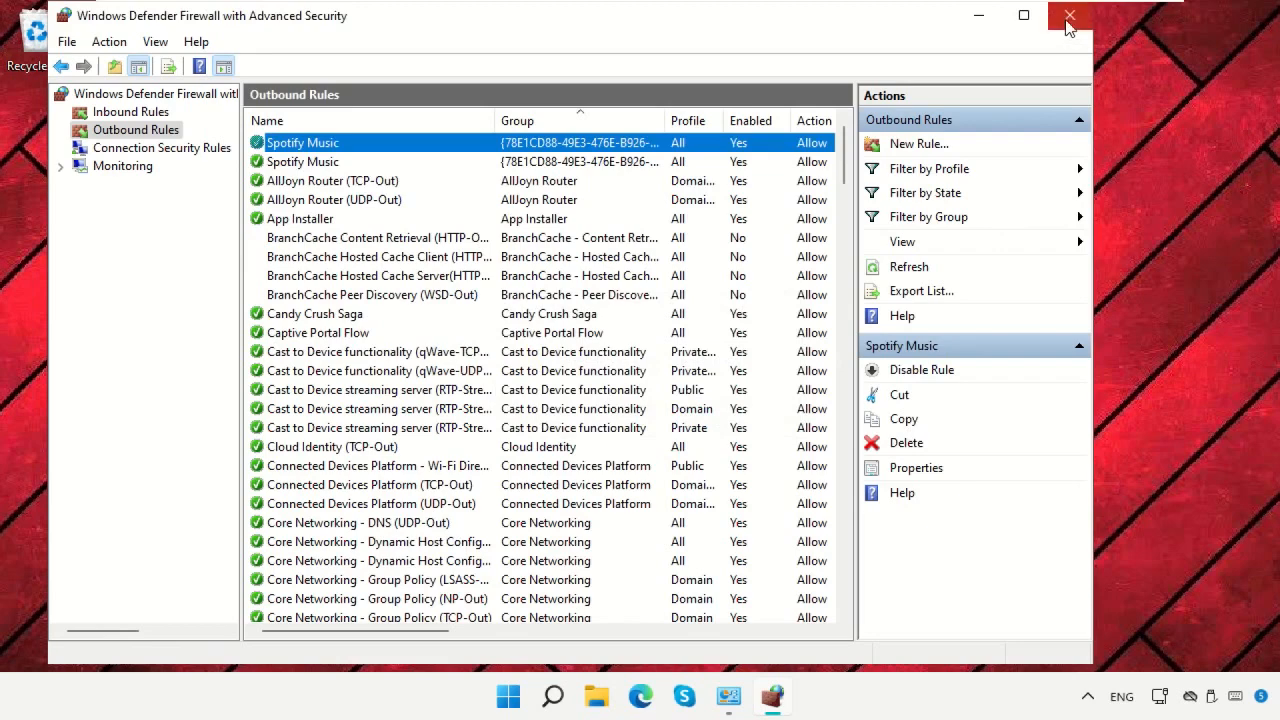
left_click(1069, 15)
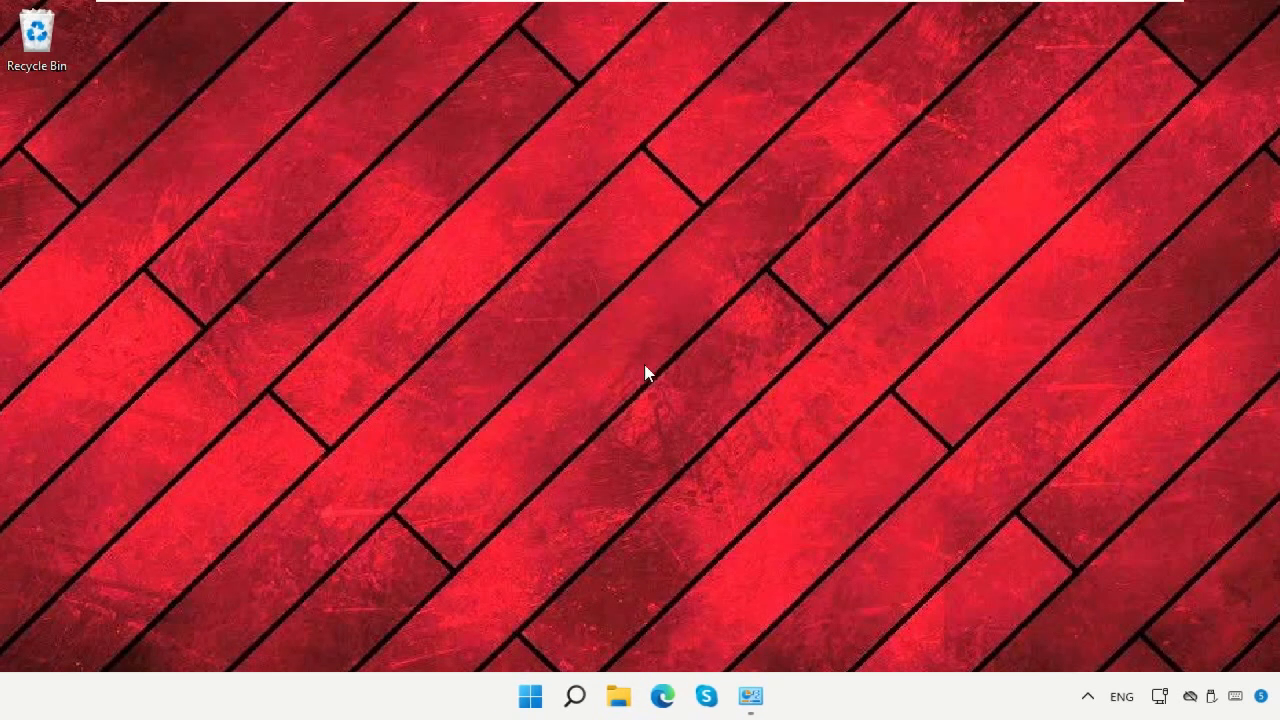
Step: Restart the computer from Windows
left_click(463, 694)
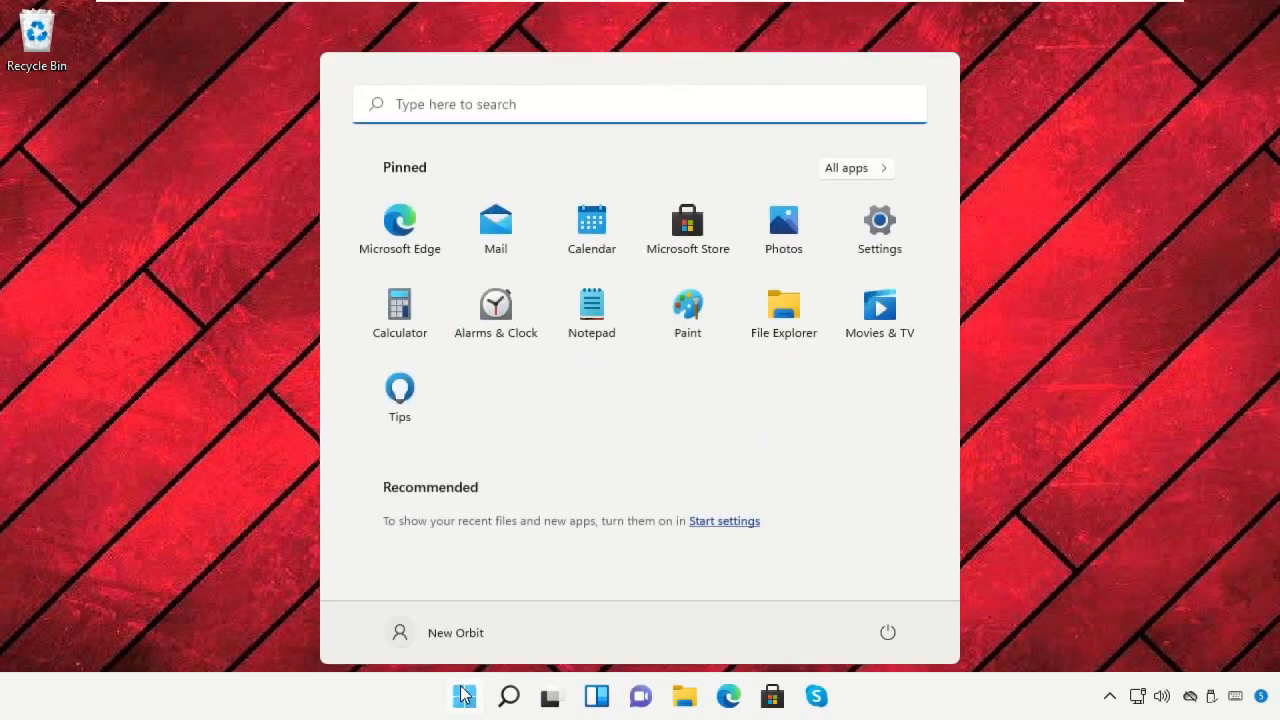
left_click(890, 630)
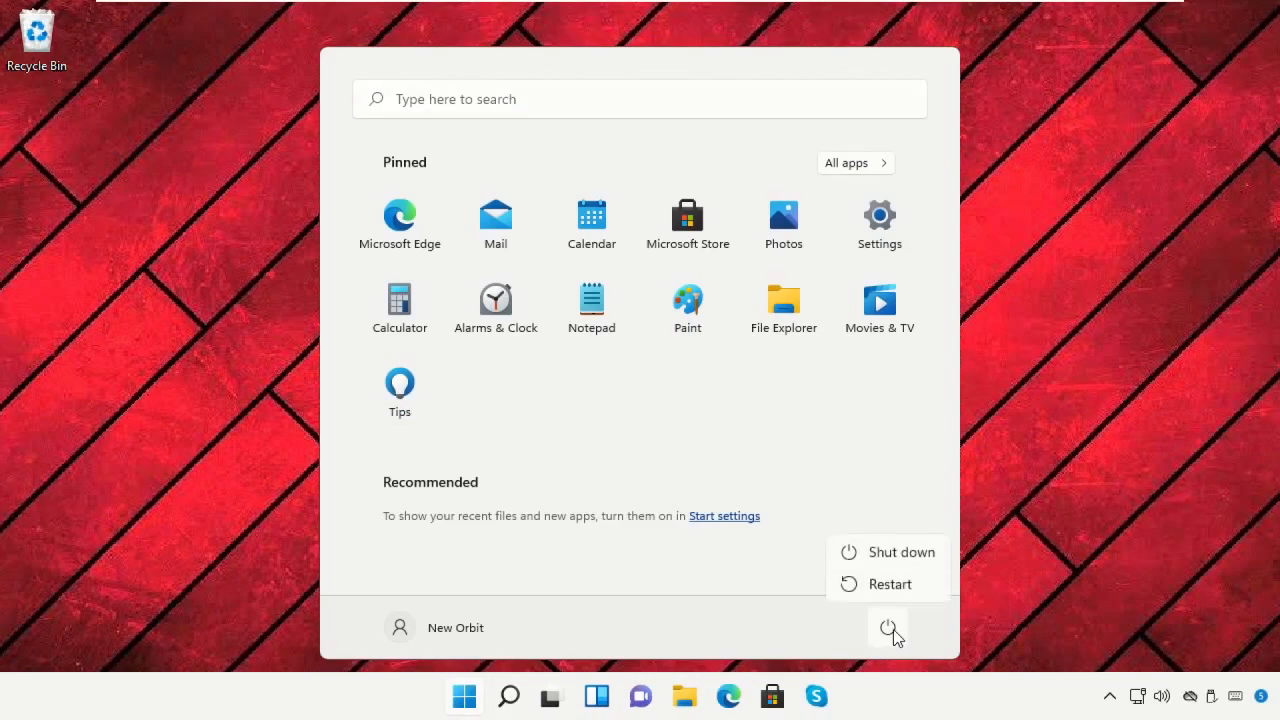
left_click(890, 595)
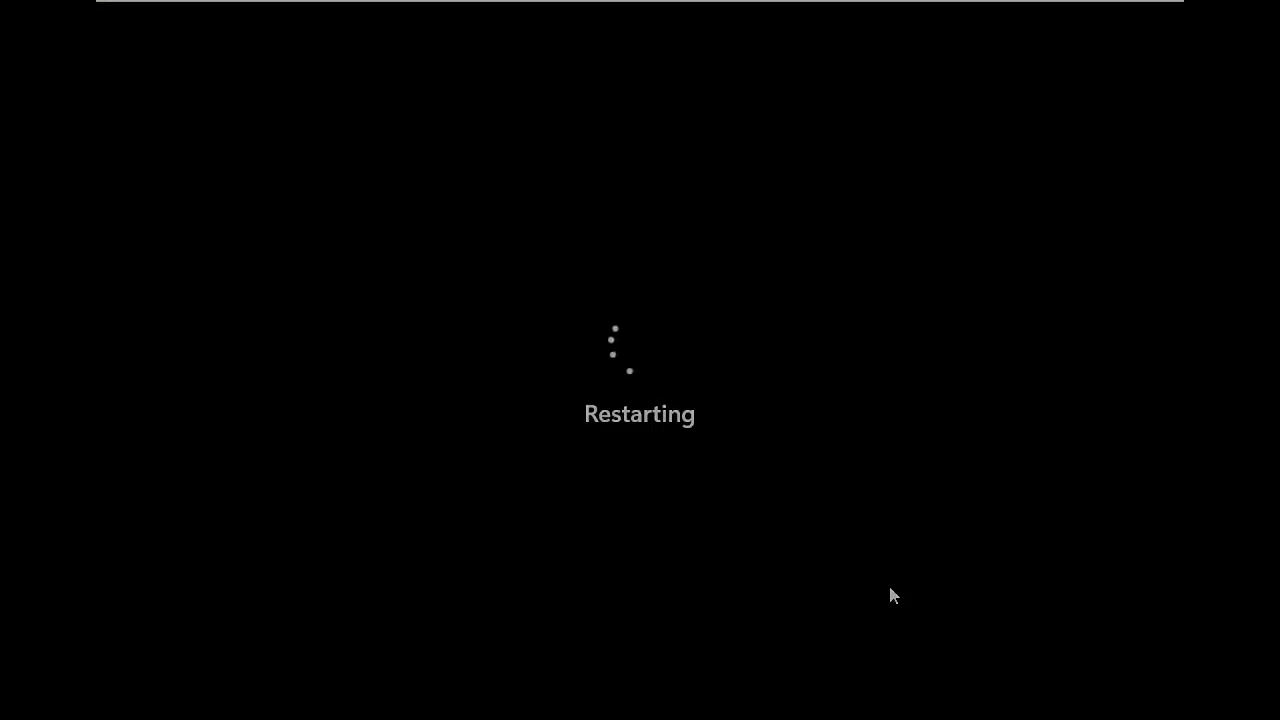